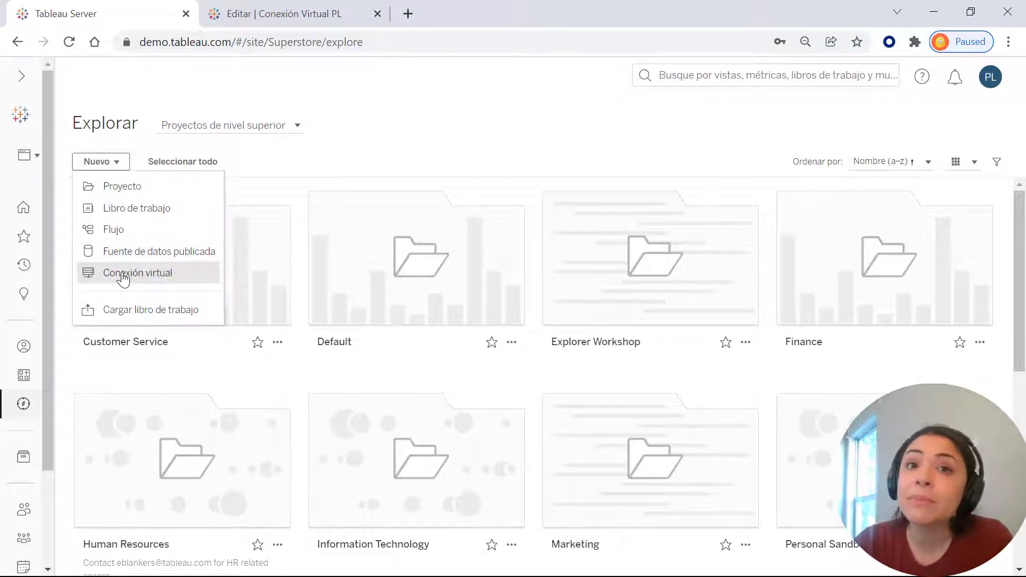
Create a new virtual connection, close the old connection editor tab, and choose the PostgreSQL connector.
click(123, 275)
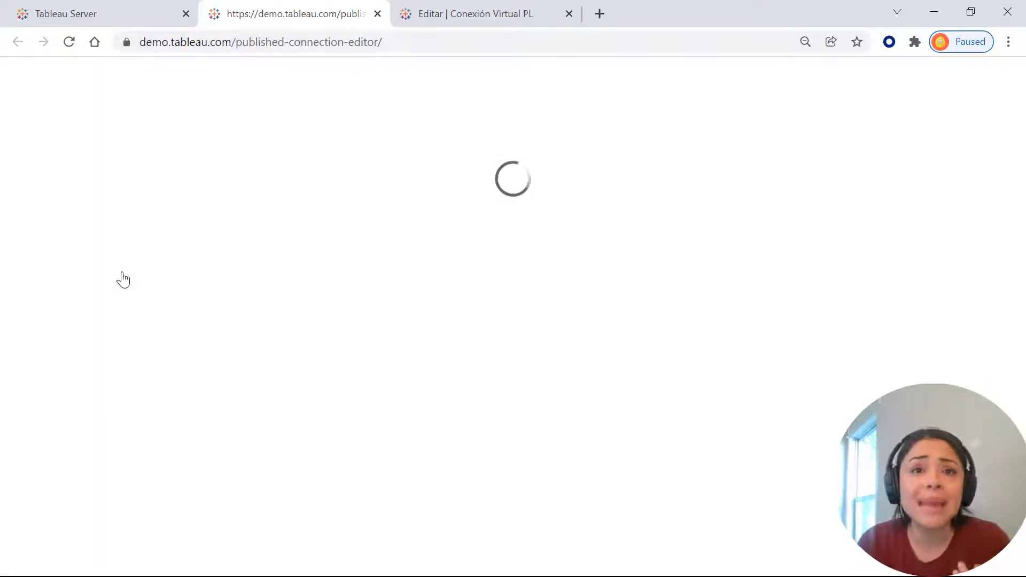
click(569, 13)
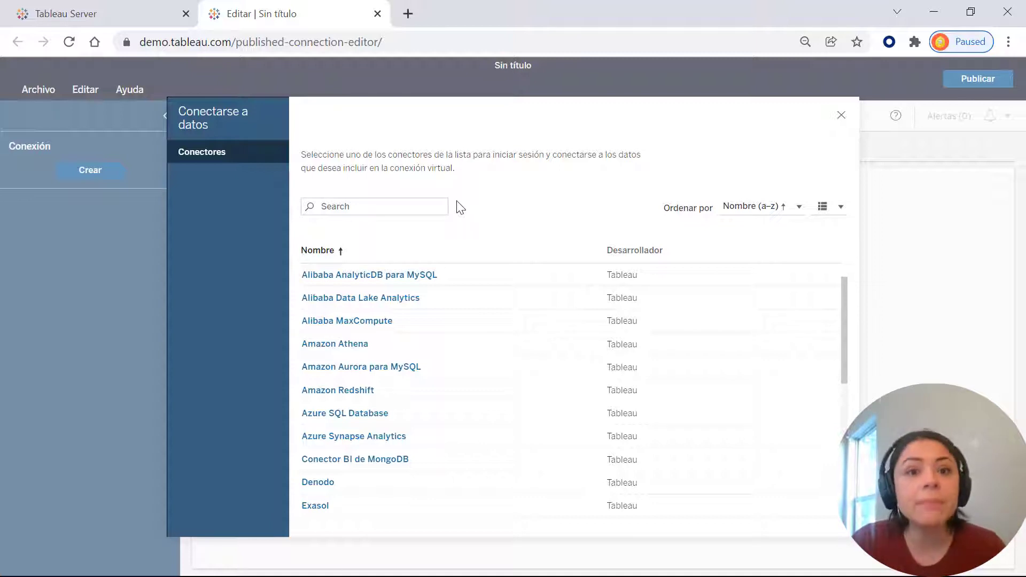
scroll(431, 321, down, 8)
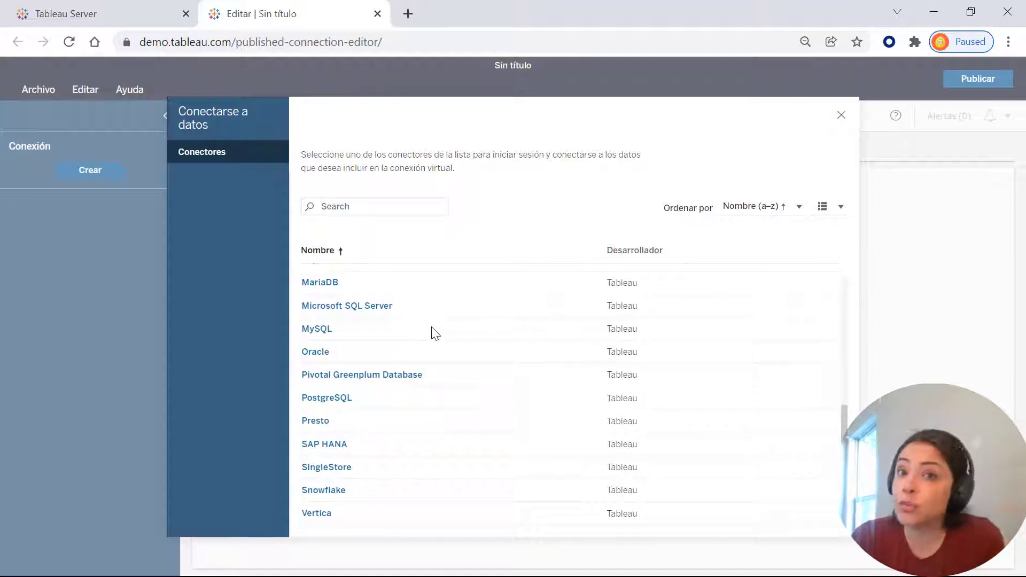
click(326, 398)
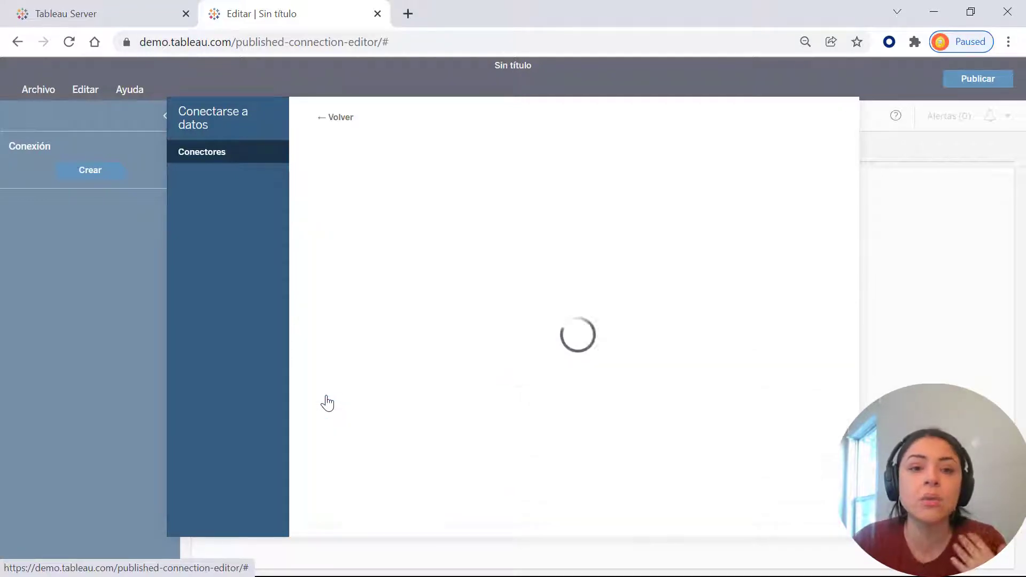
Sign in to the PostgreSQL server postgresql.demo.tableau.com with database db4kvos2utold6 and SSL required.
click(326, 218)
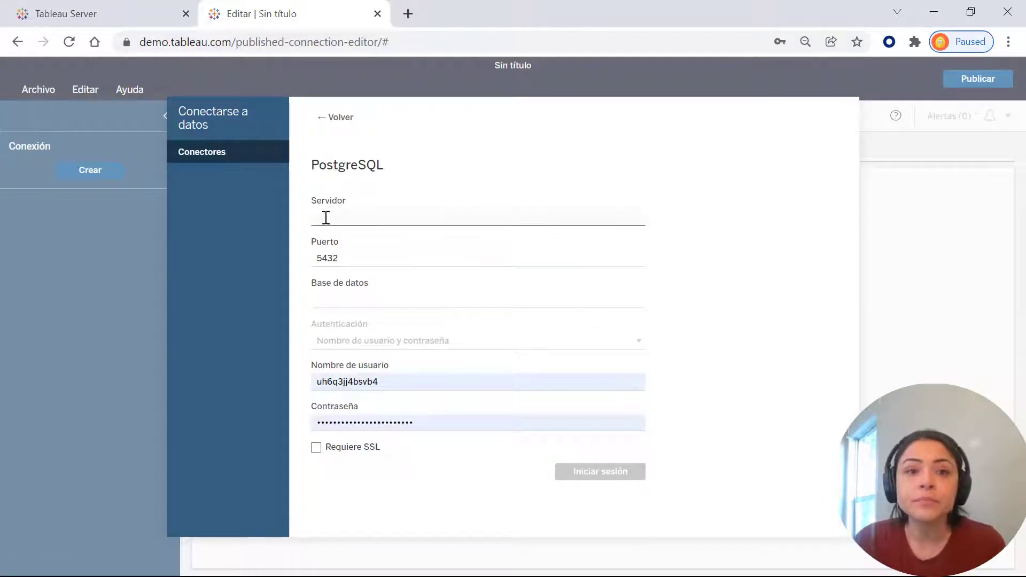
text(postgresql.demo.tableau.com)
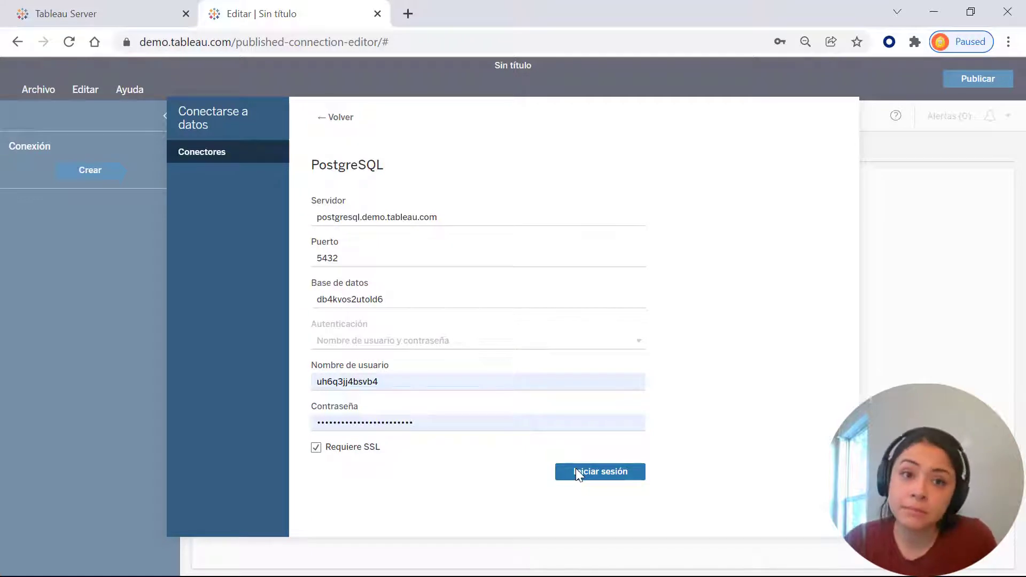
click(575, 473)
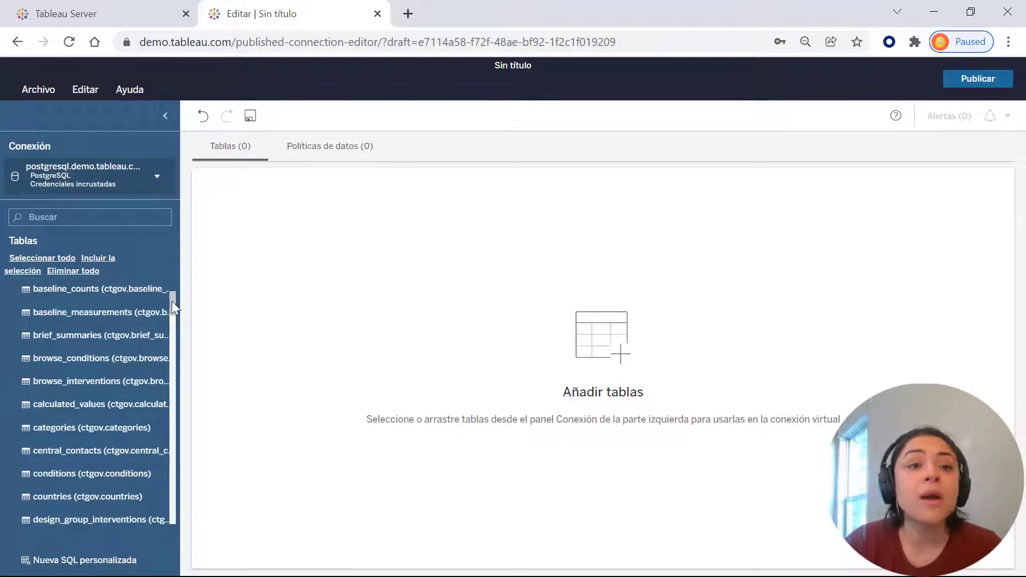
Search the database tables for "super" and add Superstore_orders and Superstore_returns to the virtual connection.
mouse_move(172, 303)
mouse_down()
mouse_move(172, 519)
mouse_move(162, 425)
mouse_move(175, 284)
mouse_up()
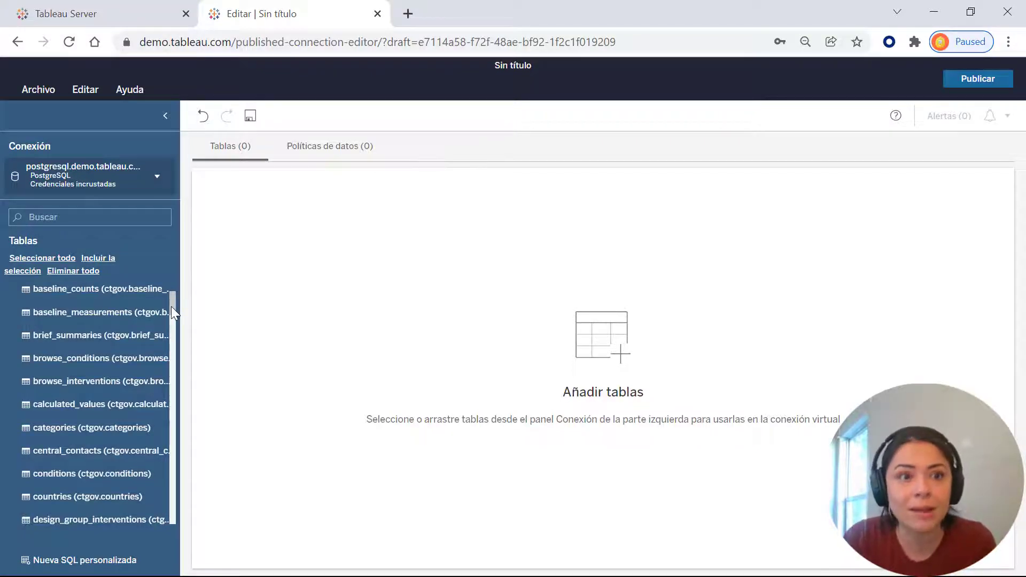
click(103, 218)
text(super)
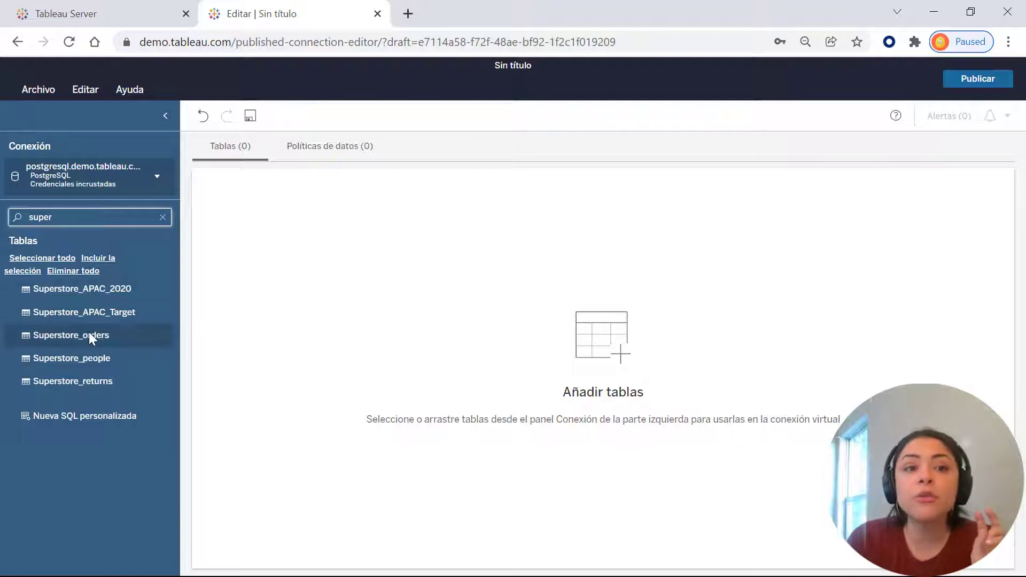
drag(91, 335, 283, 243)
drag(287, 229, 287, 230)
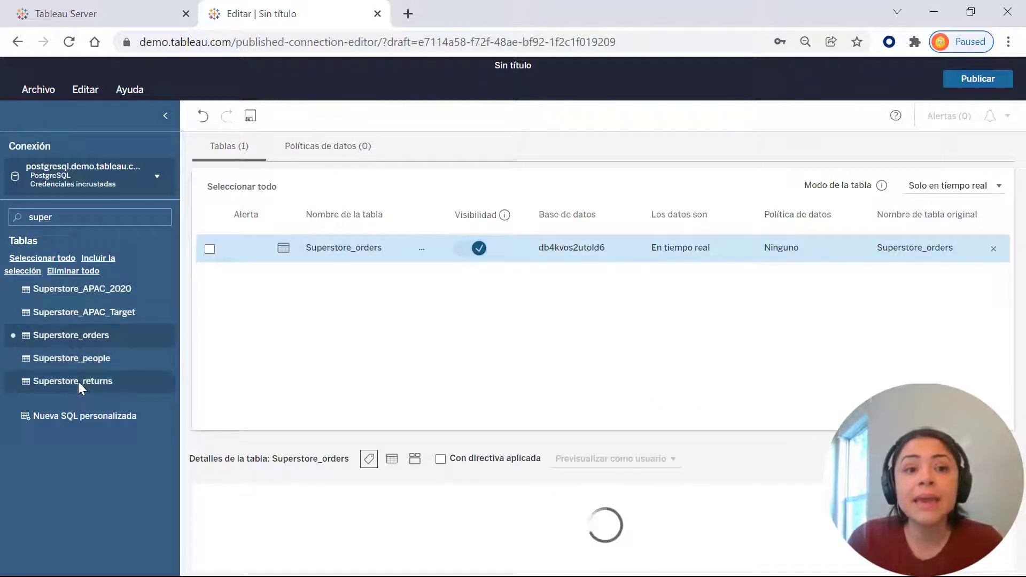
drag(78, 382, 320, 290)
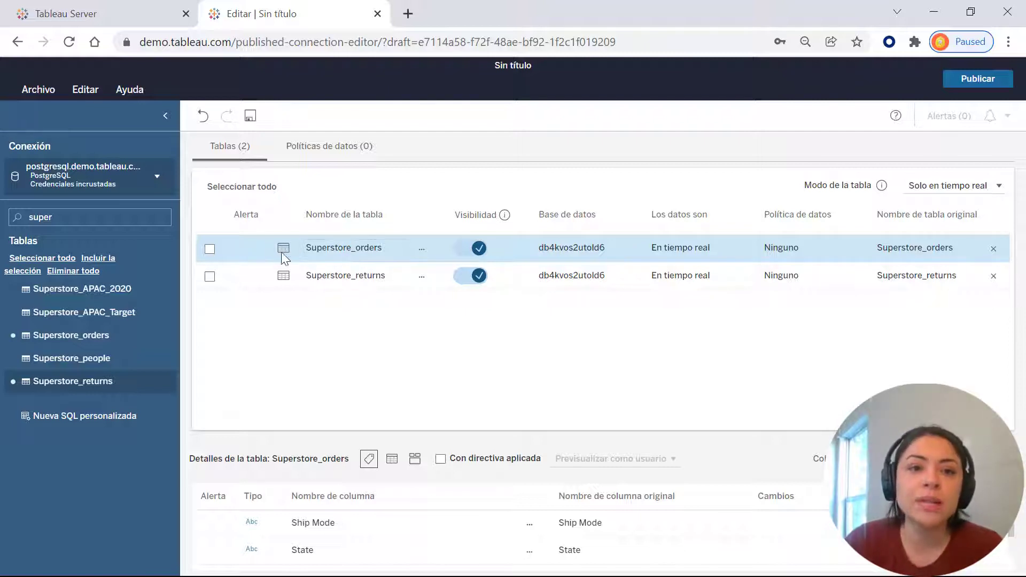
Compare the column details of both added tables and switch the visibility of Superstore_returns off and back on.
click(242, 281)
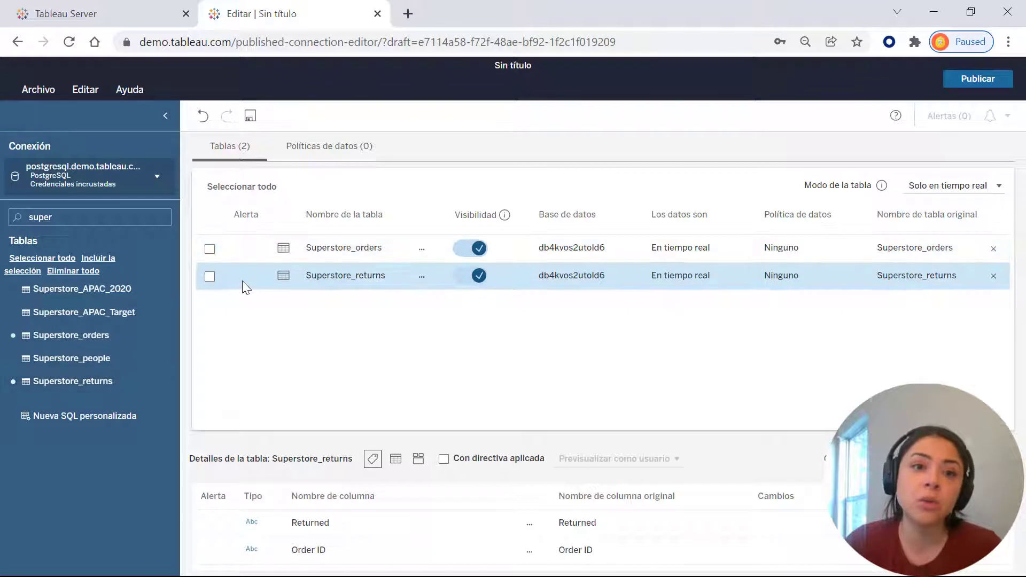
click(233, 248)
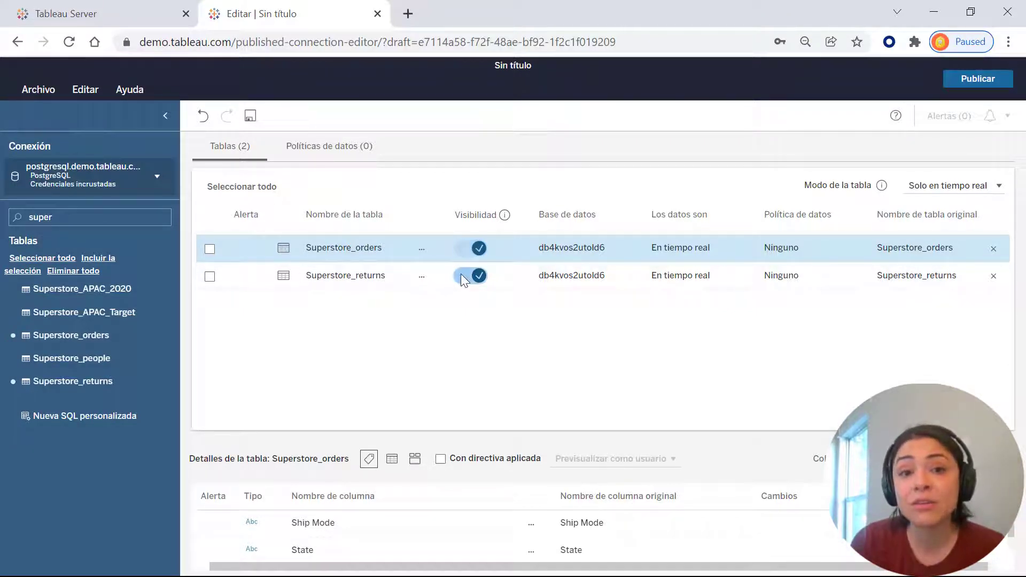
click(477, 275)
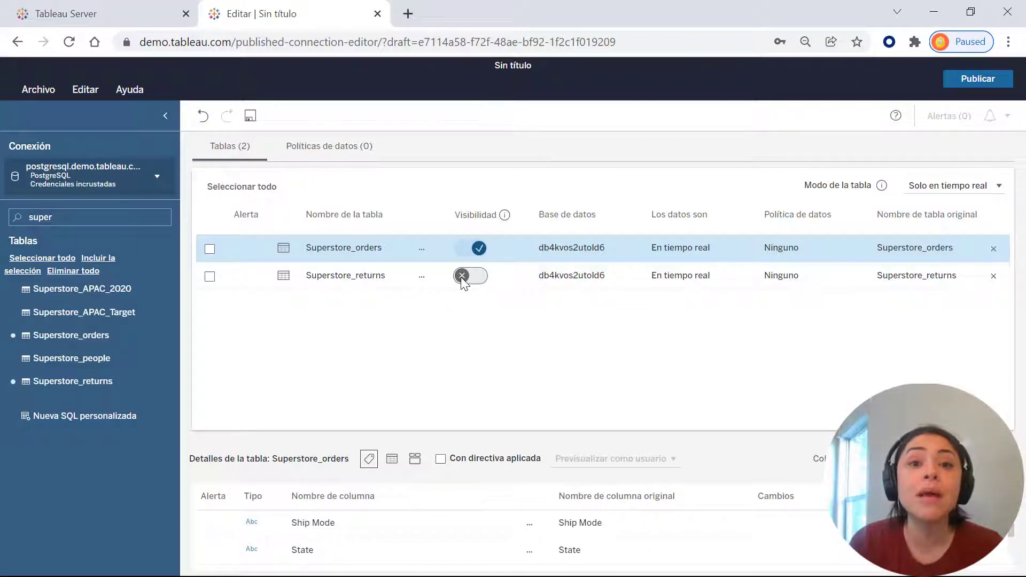
click(461, 276)
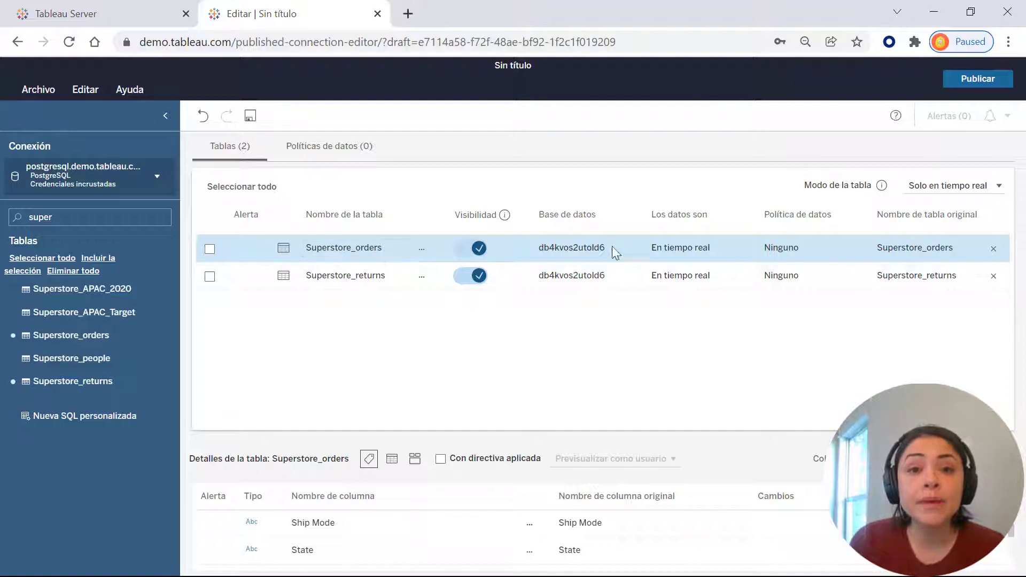
Review the database, data mode and data policy entries of the Superstore_orders table.
drag(546, 249, 711, 248)
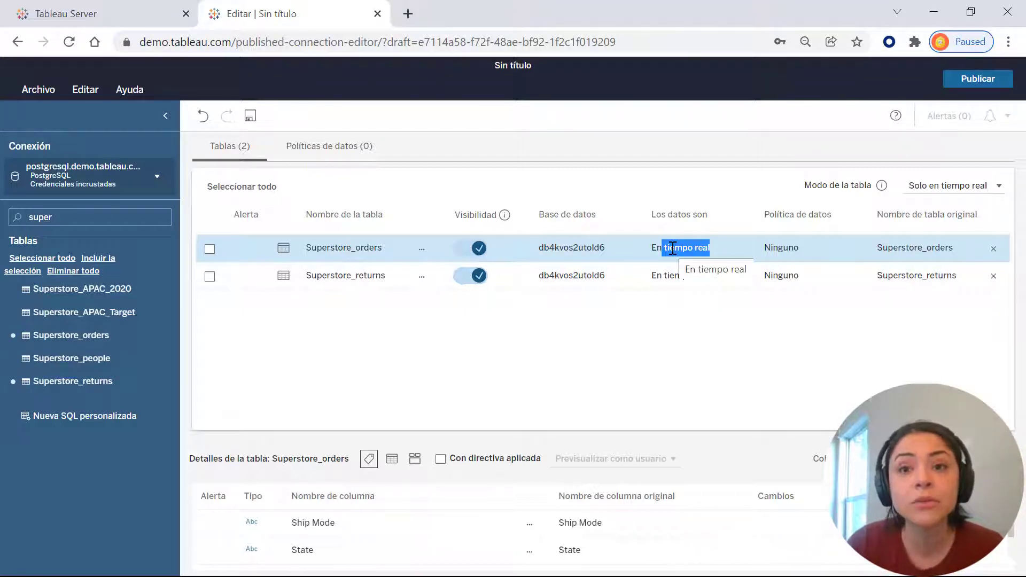
drag(766, 248, 806, 250)
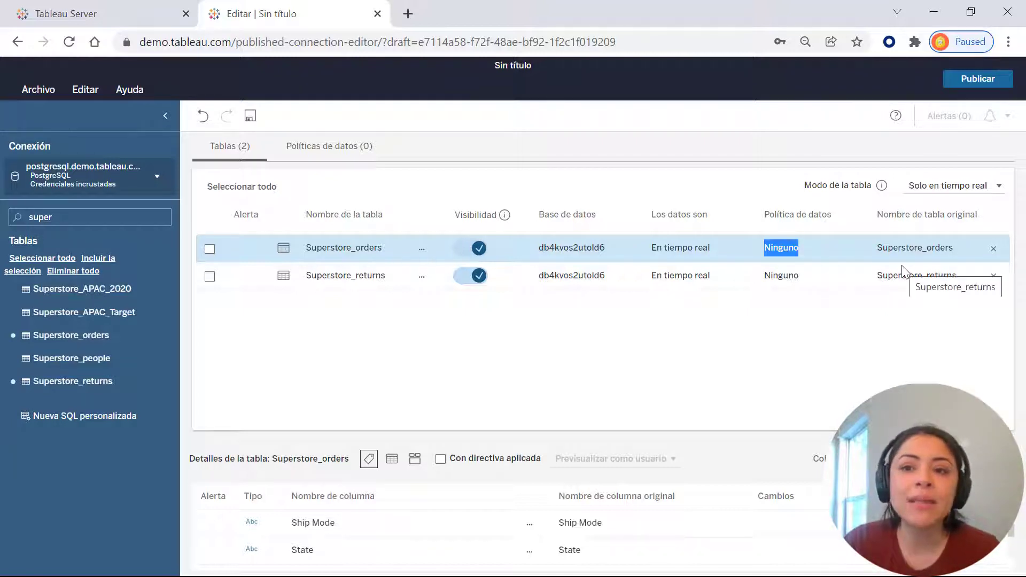
Enlarge the table details area and rename the Ship Mode column of Superstore_orders to "Metodo de Envio".
drag(603, 436, 586, 298)
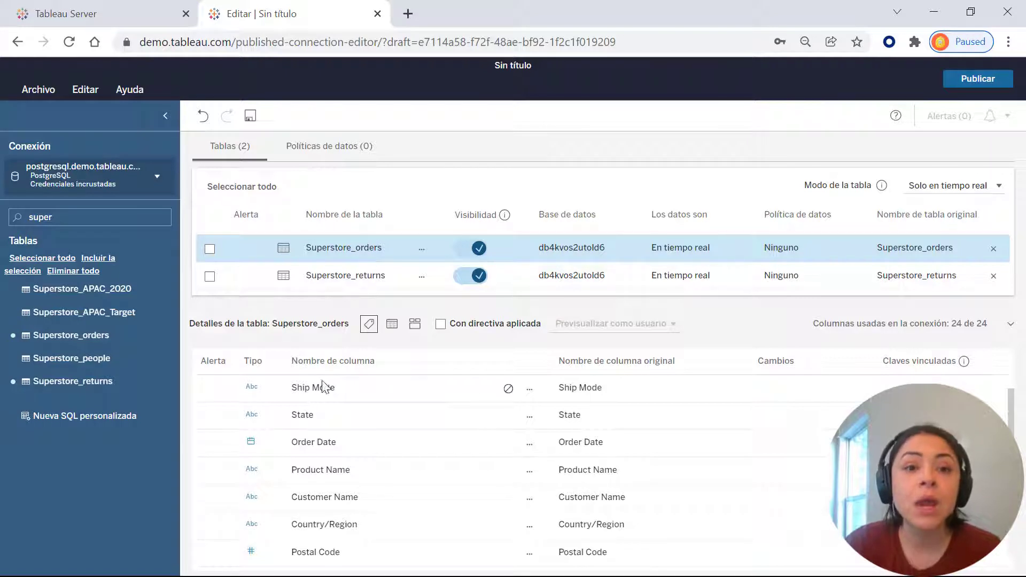
click(452, 396)
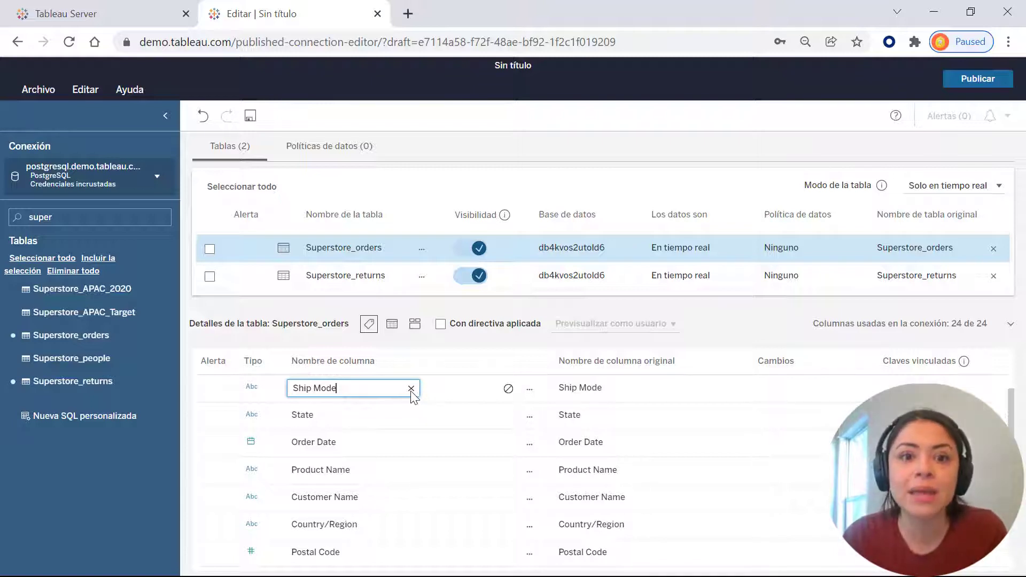
click(411, 388)
text(Me)
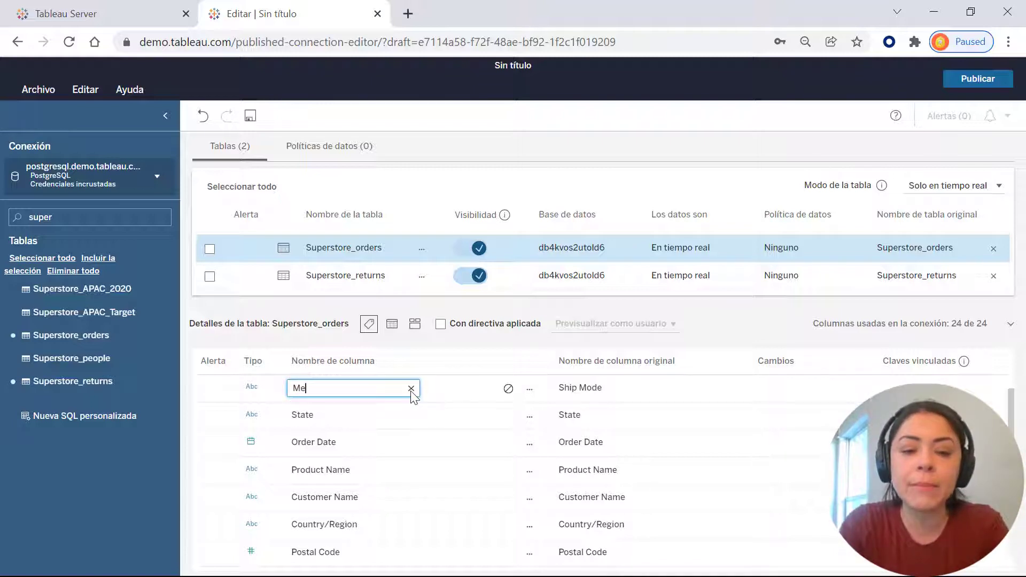
text(todo de Envio)
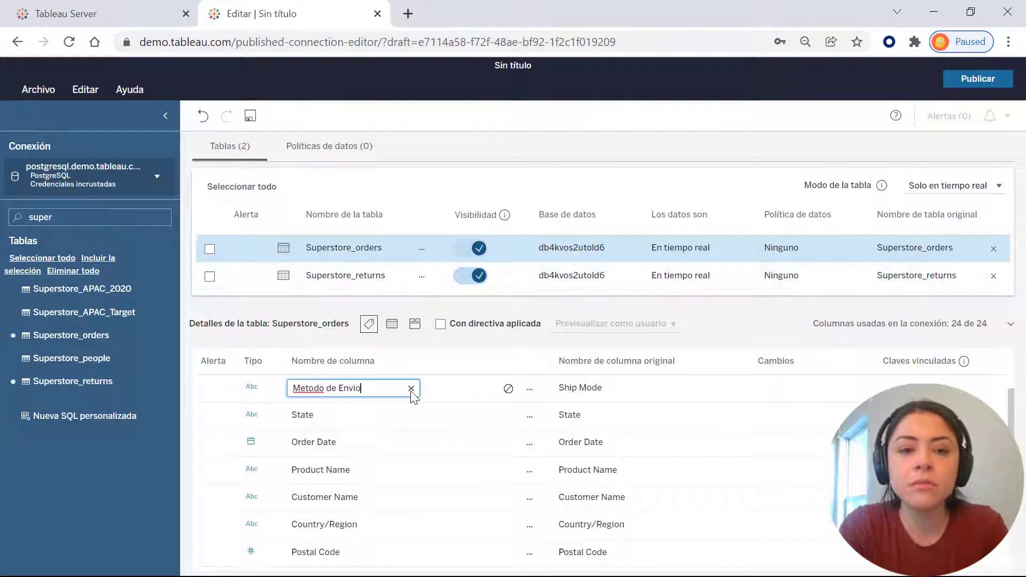
key(Return)
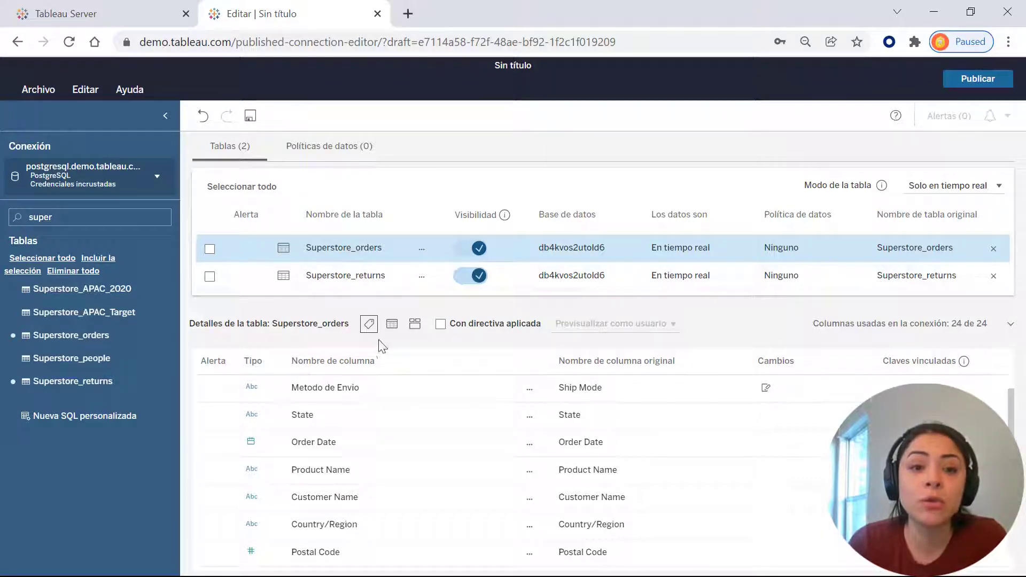
Preview the row data of Superstore_orders and check its columns and total row count.
click(391, 325)
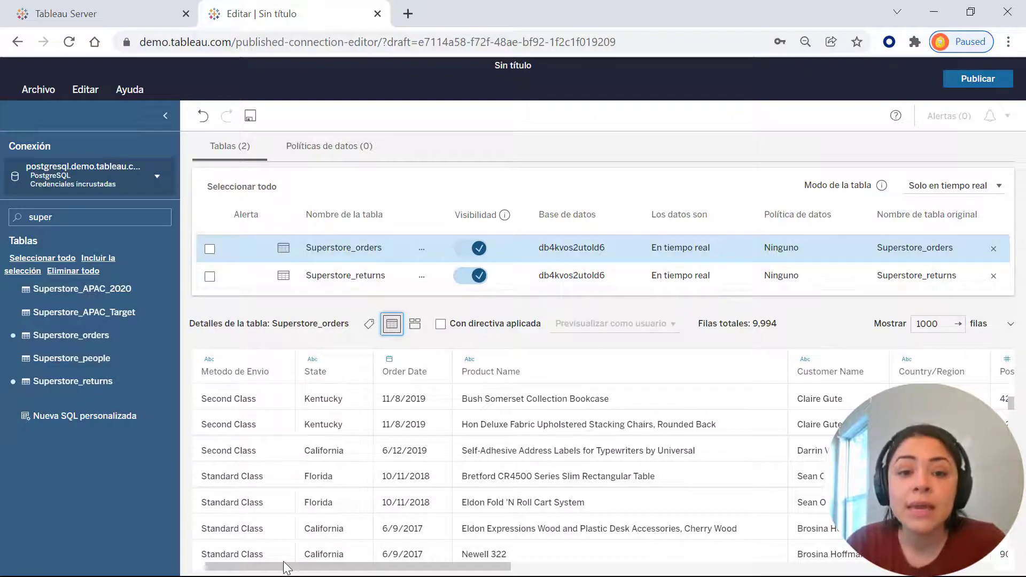
drag(308, 566, 260, 552)
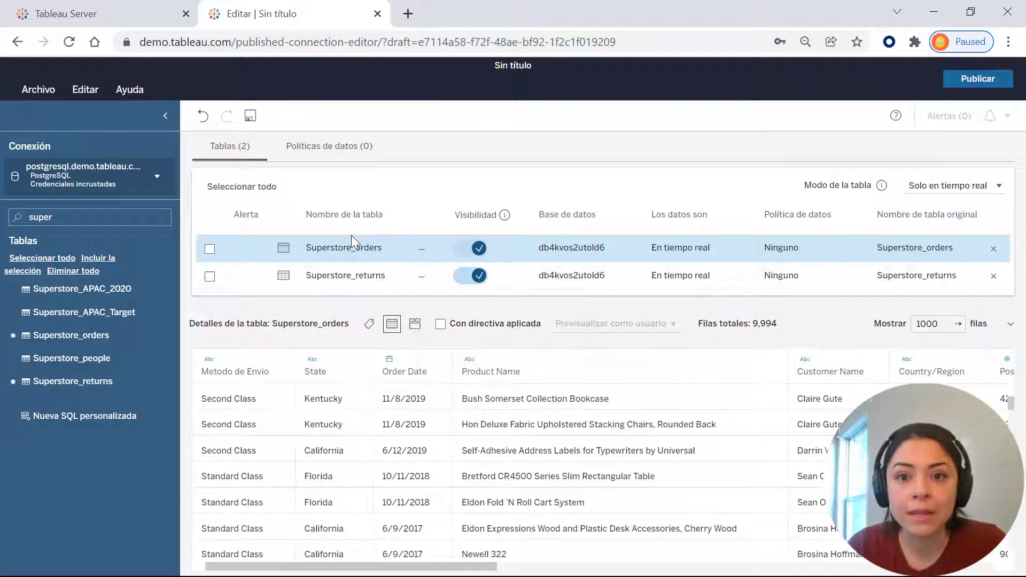
drag(708, 324, 773, 335)
click(790, 330)
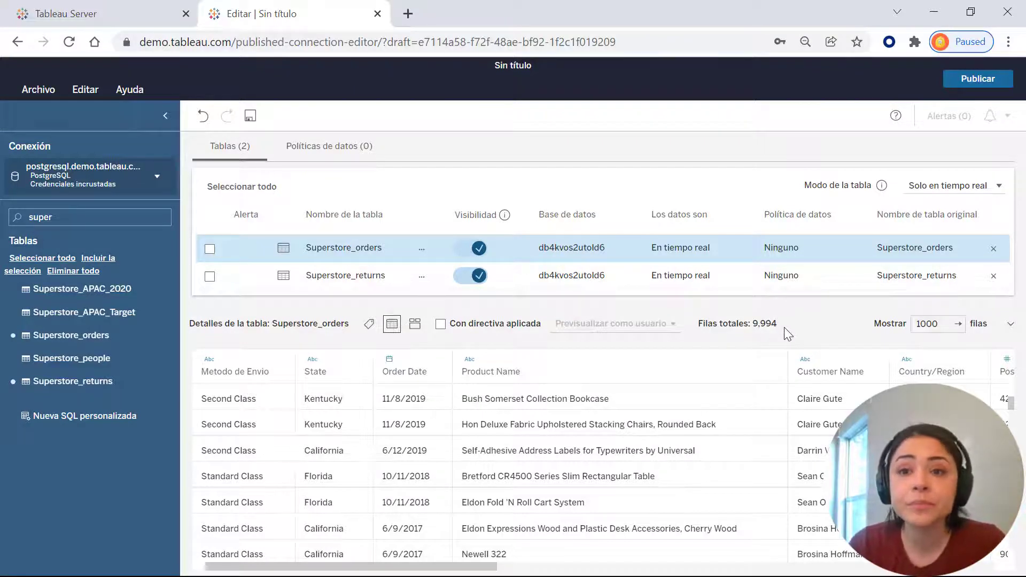
Examine the selectable column lists of Superstore_returns and Superstore_orders in the third table details view.
click(255, 278)
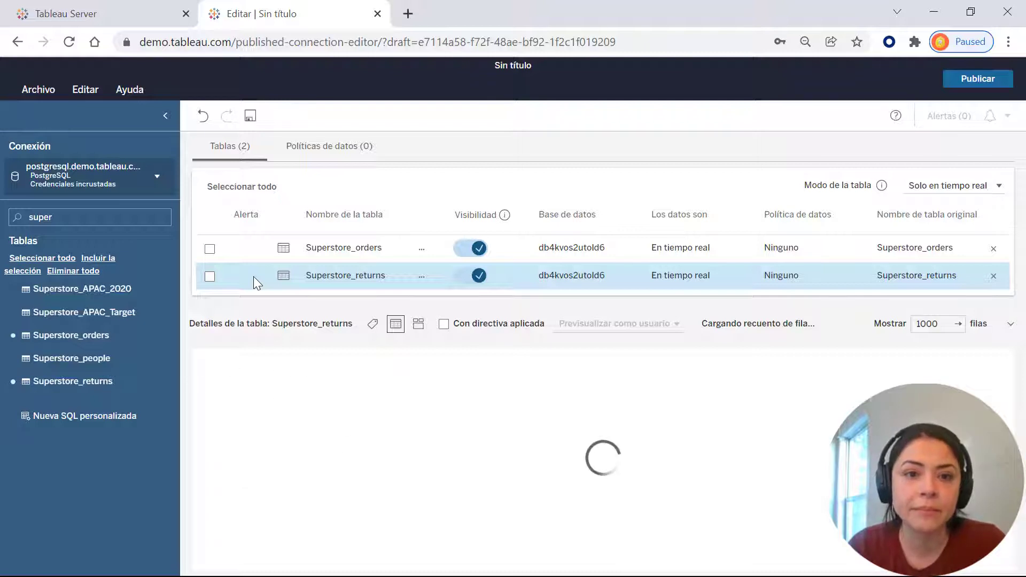
click(416, 324)
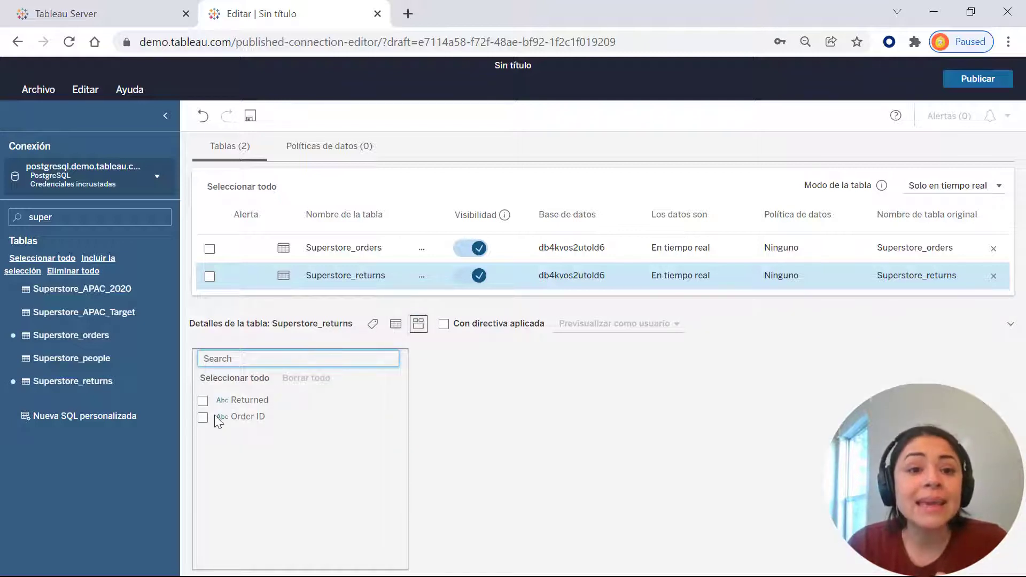
click(243, 252)
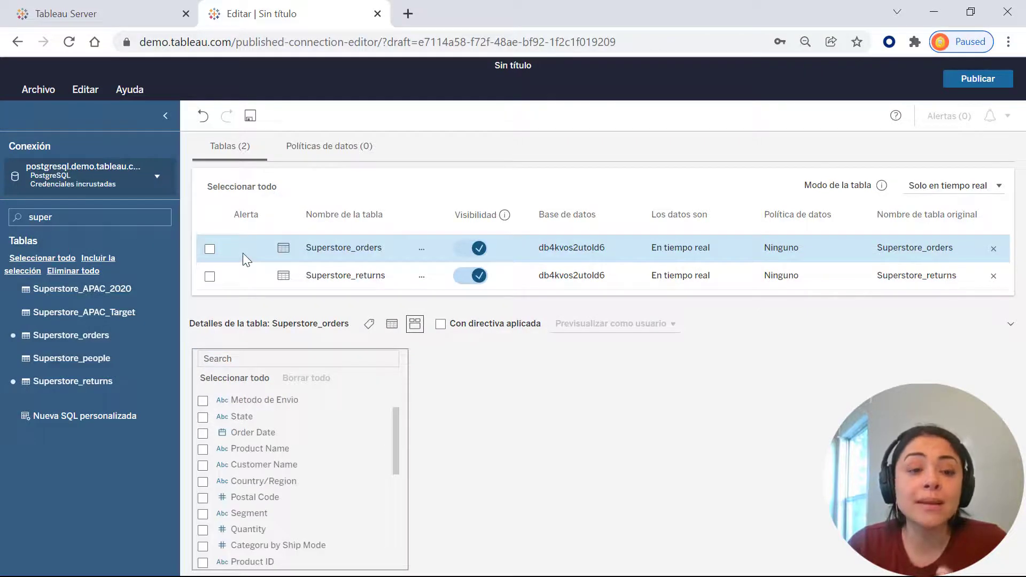
scroll(297, 485, down, 5)
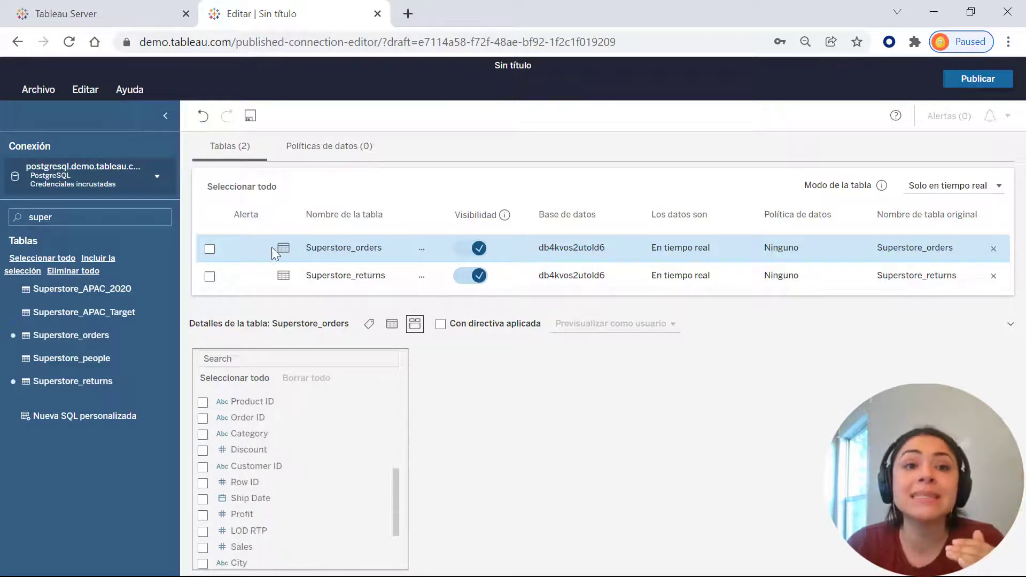
scroll(321, 401, up, 3)
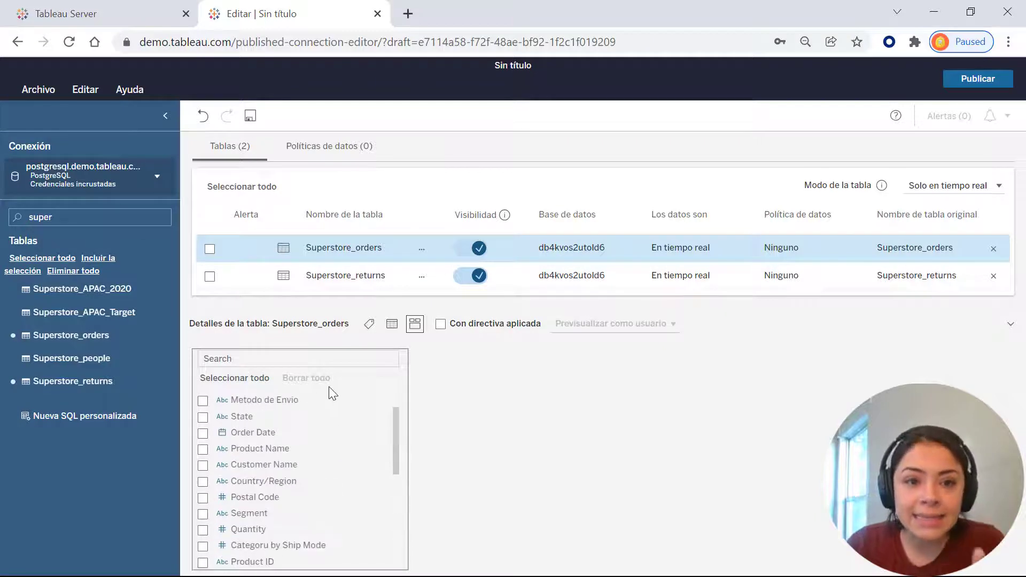
scroll(335, 403, down, 4)
scroll(339, 485, up, 5)
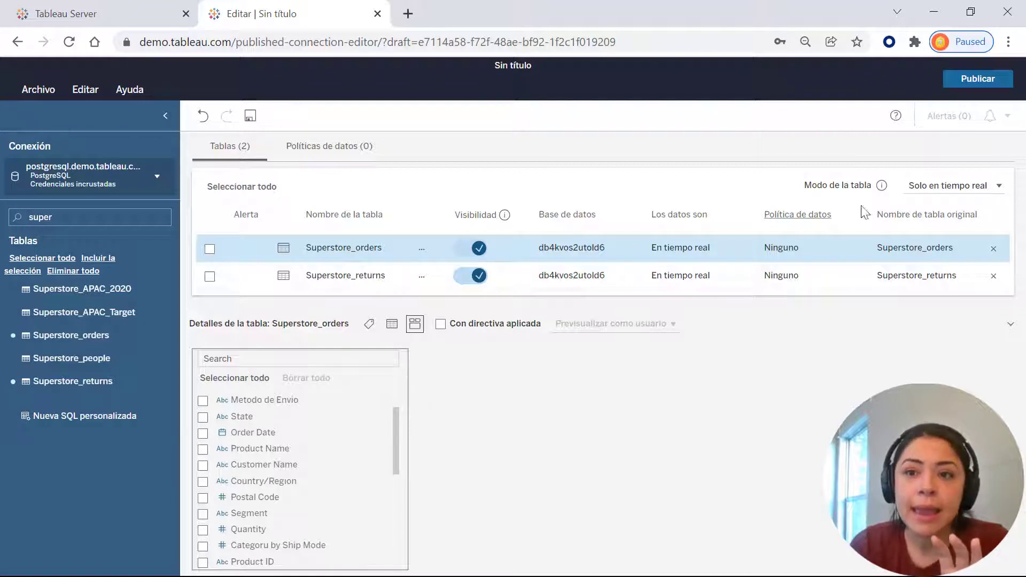
Check the available table mode options for the connection without changing the mode.
click(917, 184)
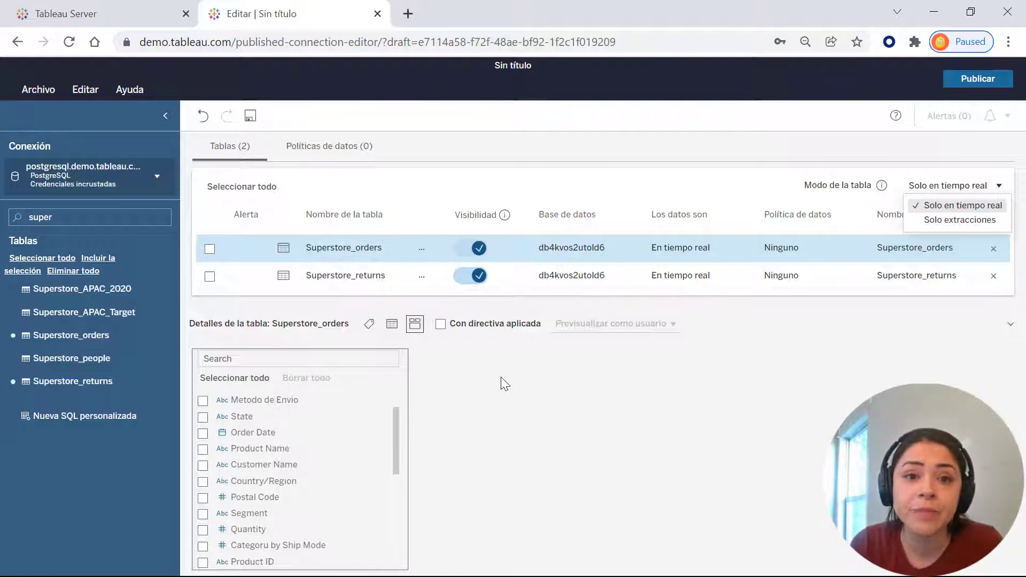
click(957, 185)
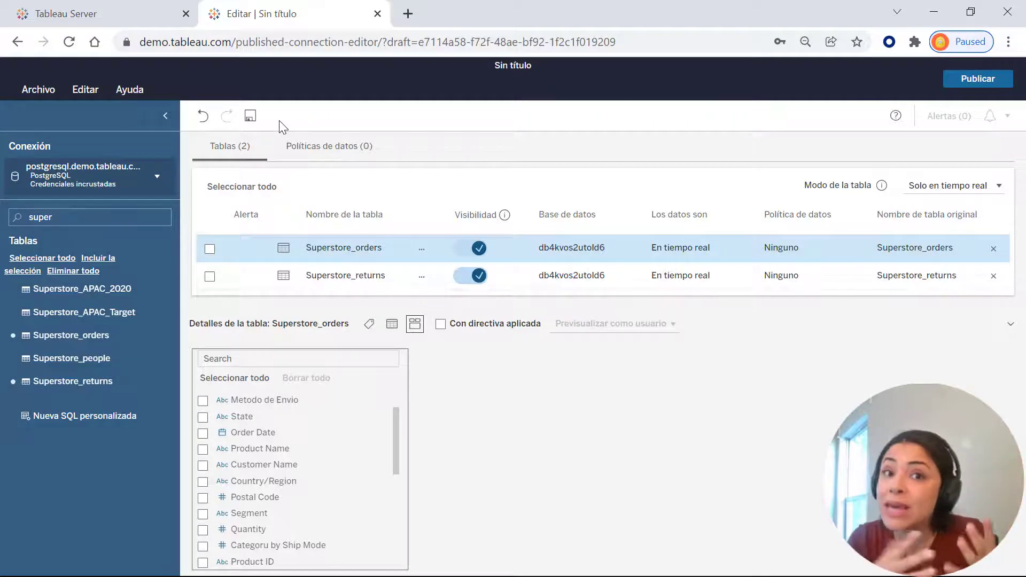
Try to publish the virtual connection to the Personal Sandbox project under the name "Conexión Virtual PL".
click(963, 74)
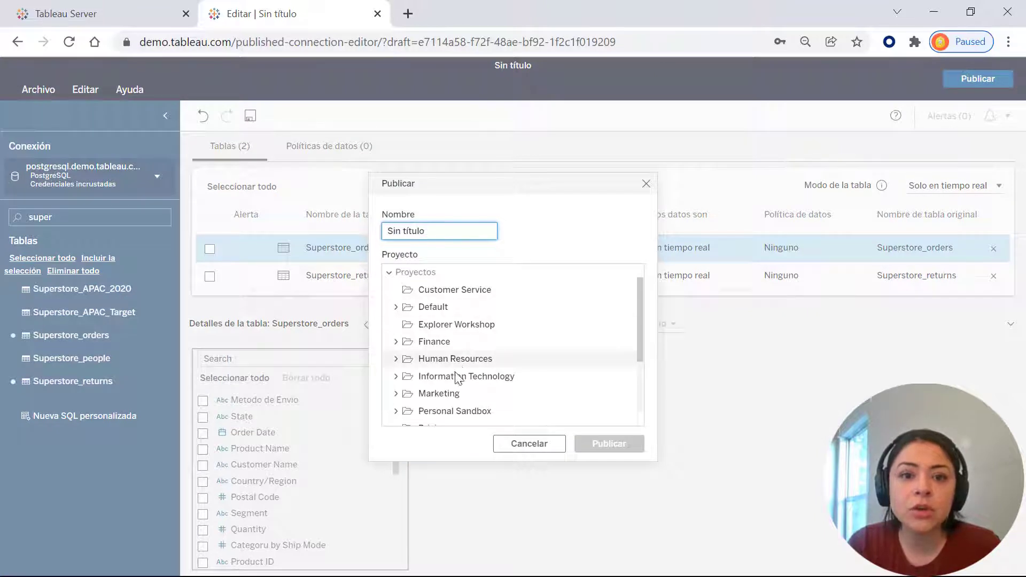
click(454, 410)
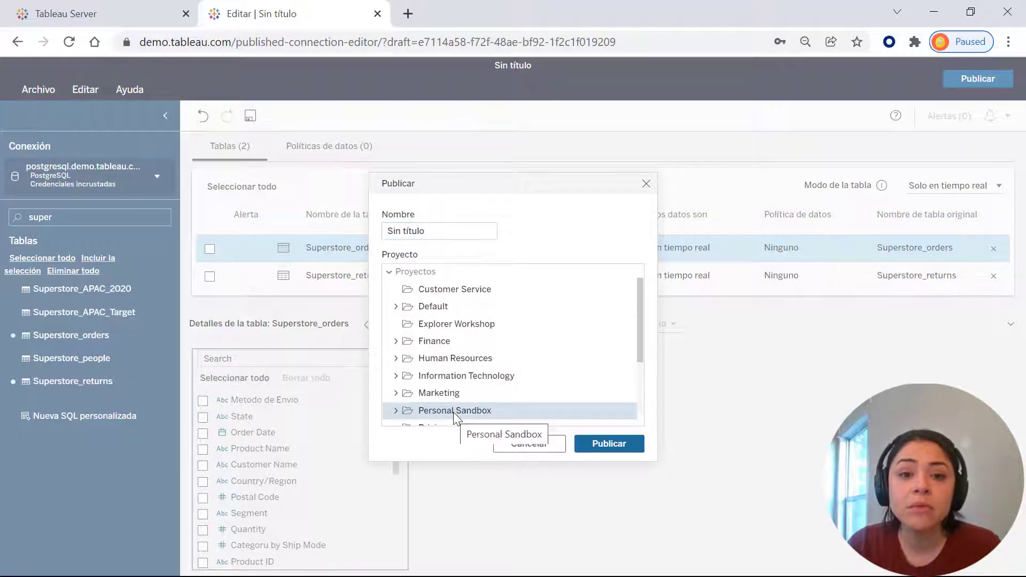
scroll(453, 412, down, 3)
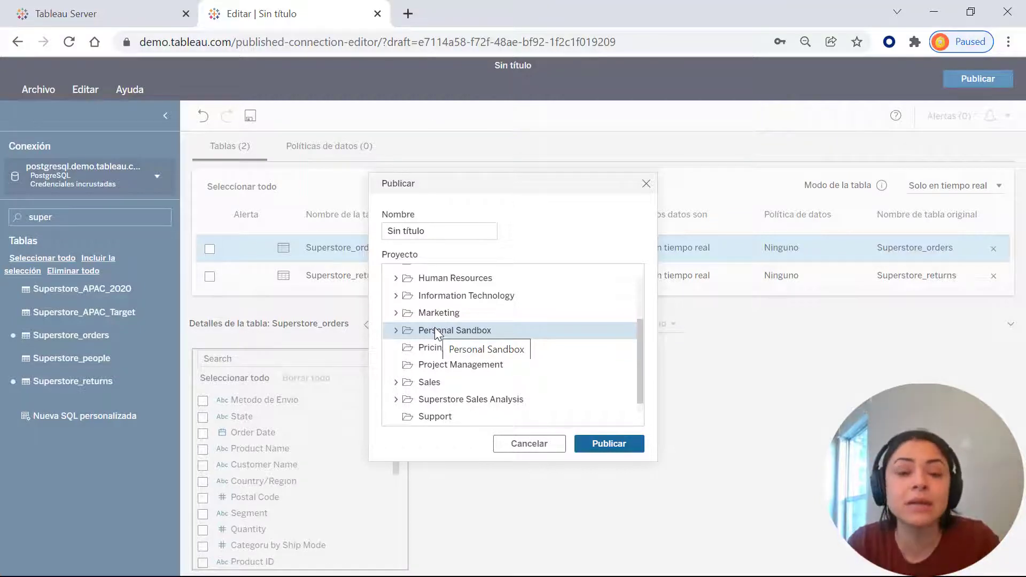
drag(454, 231, 331, 224)
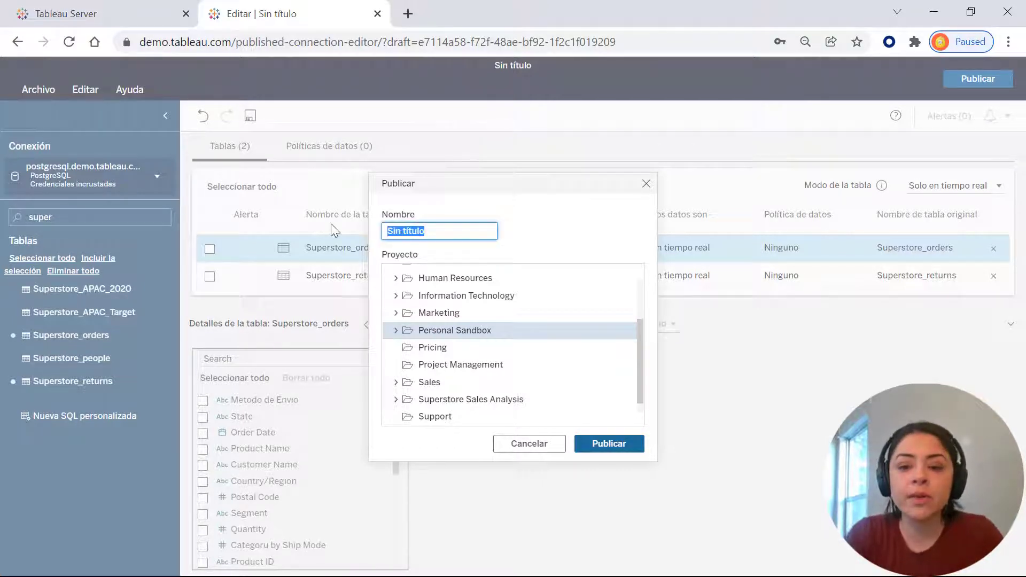
text(Conexion V)
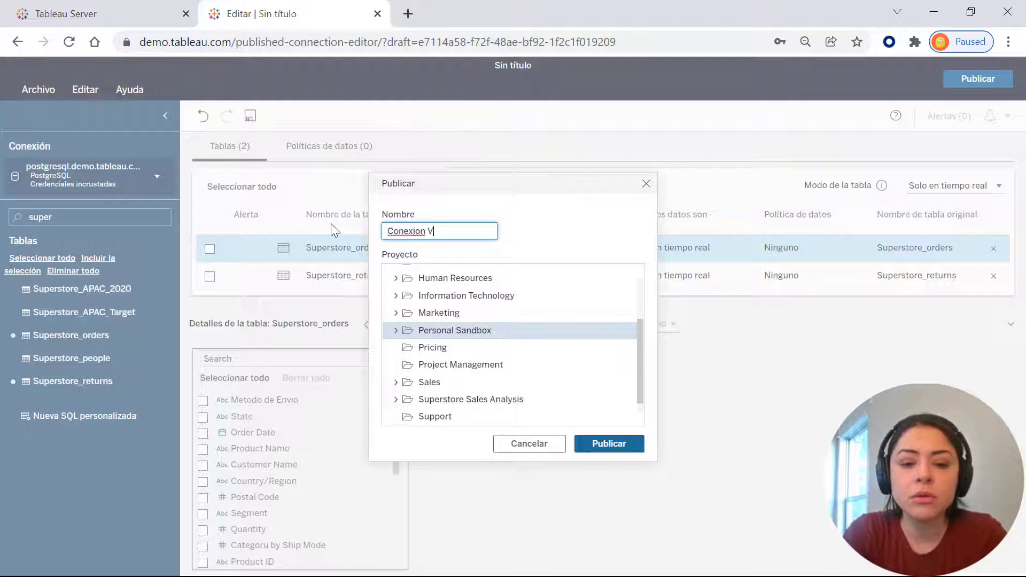
text(irtual PLL)
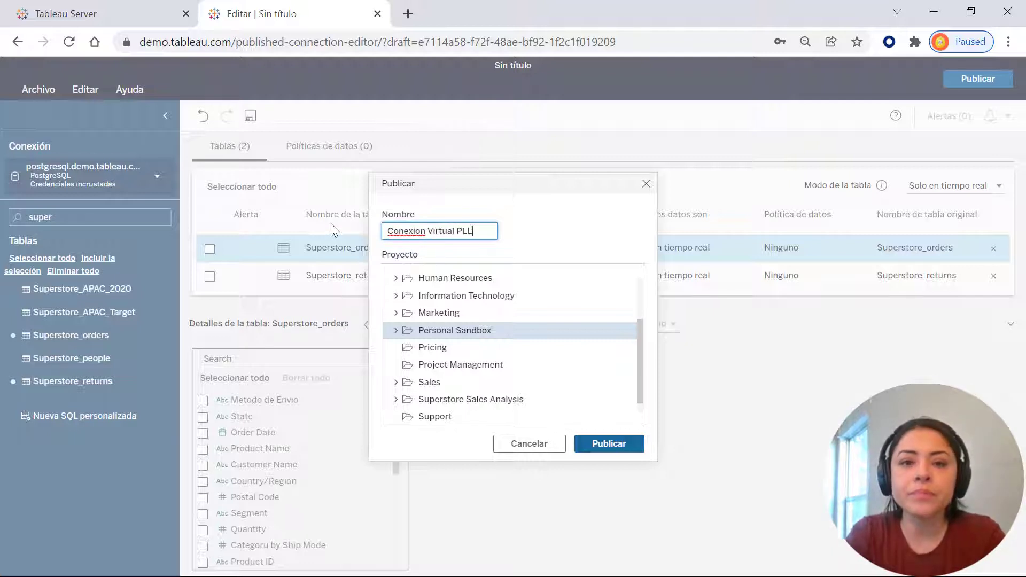
right_click(408, 230)
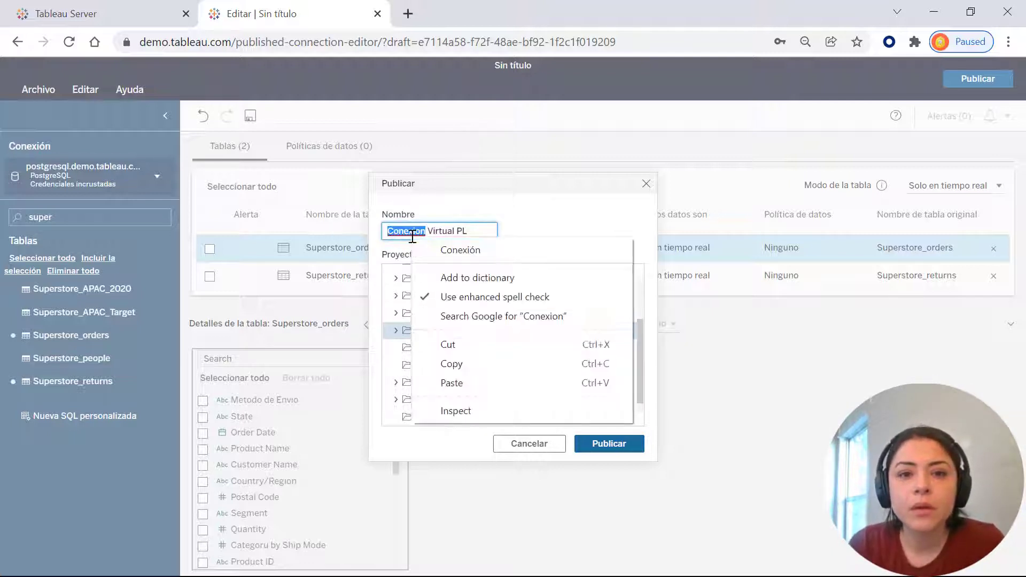
click(434, 249)
click(616, 448)
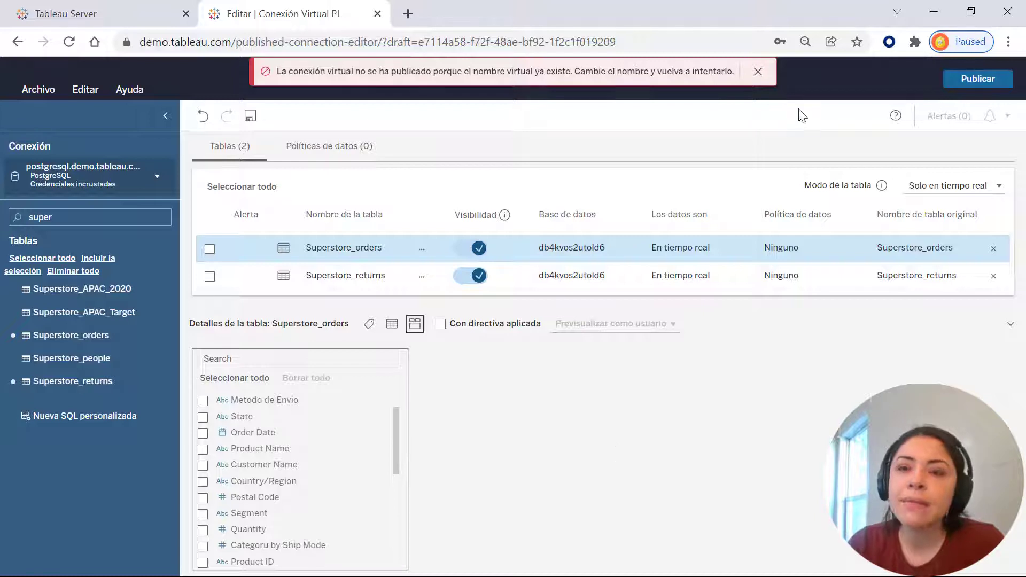
click(759, 72)
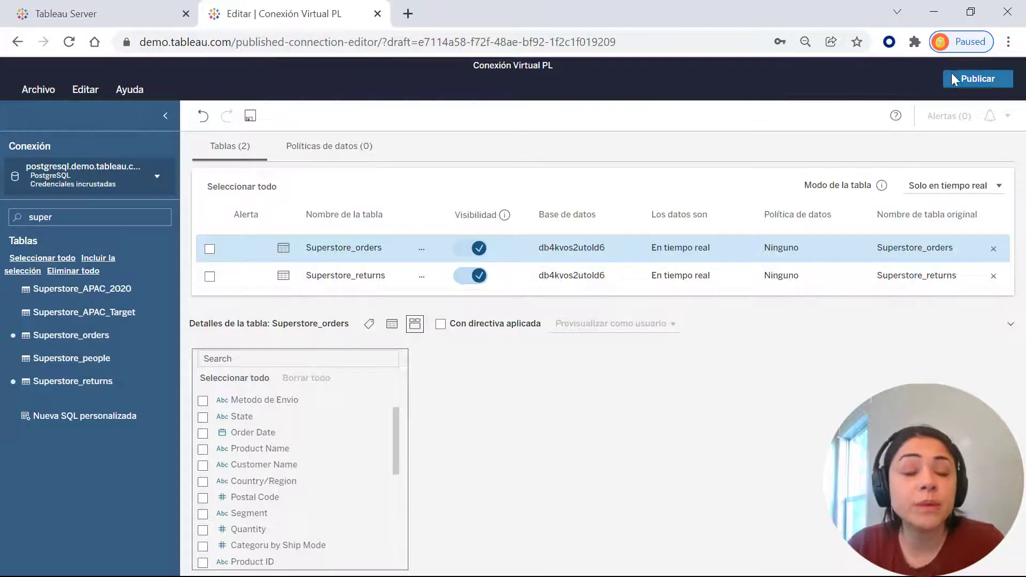
Rename the virtual connection "Conexión Virtual PLL" and publish it to the Personal Sandbox project.
click(954, 79)
text(LL)
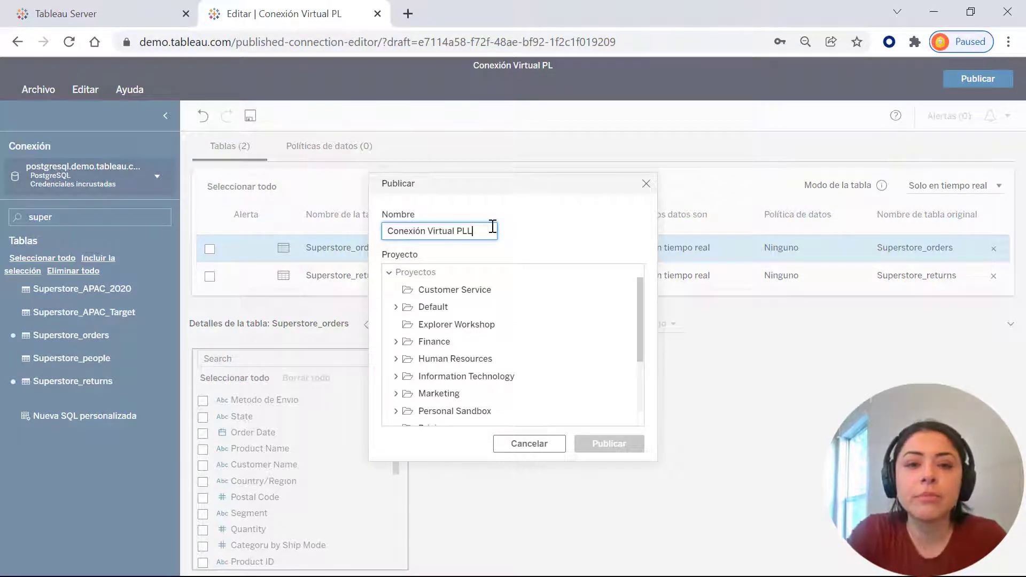
scroll(459, 367, down, 3)
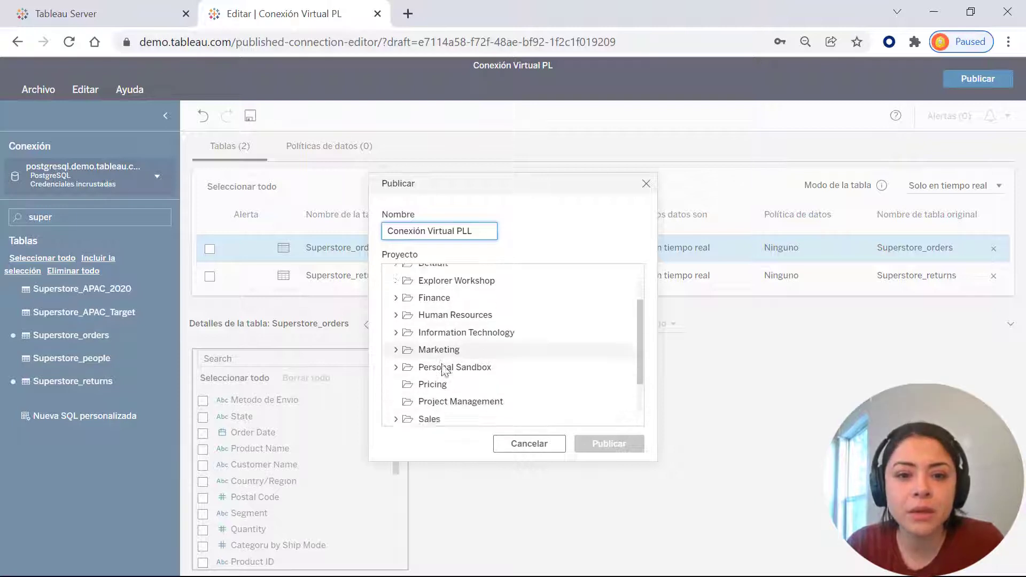
click(451, 335)
click(591, 441)
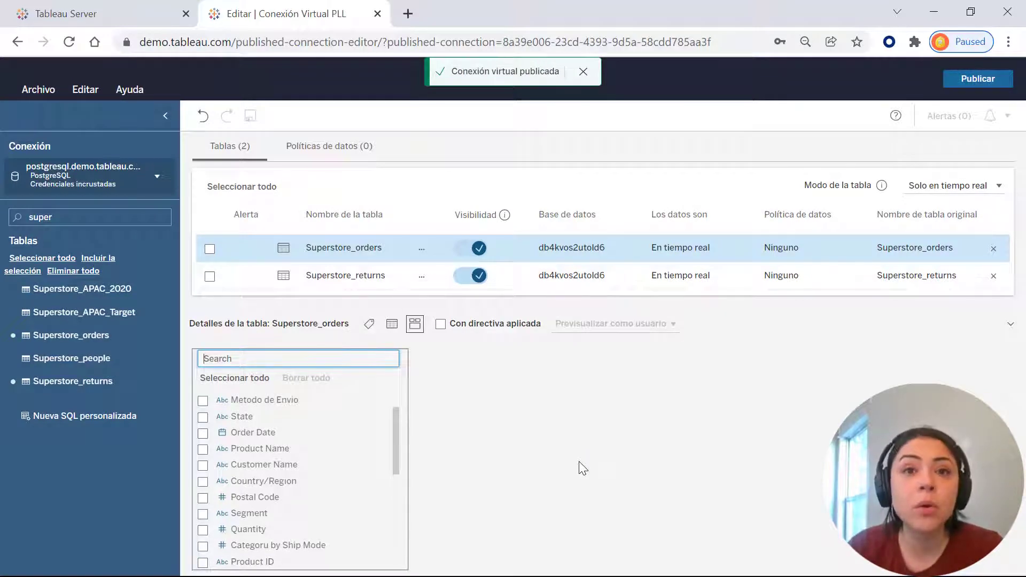
Return to the Tableau Server Explore page and start a new published data source.
click(67, 17)
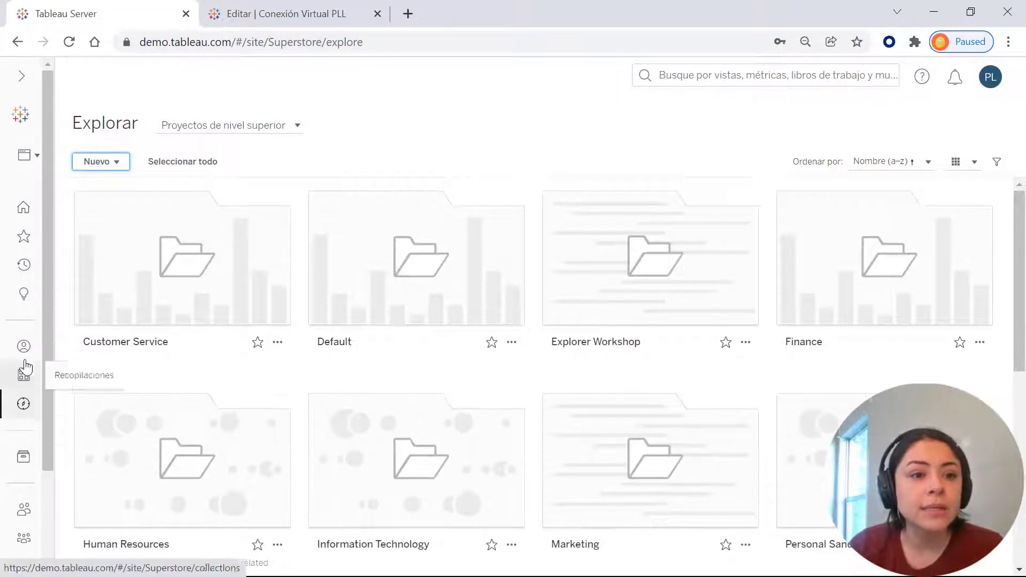
click(101, 163)
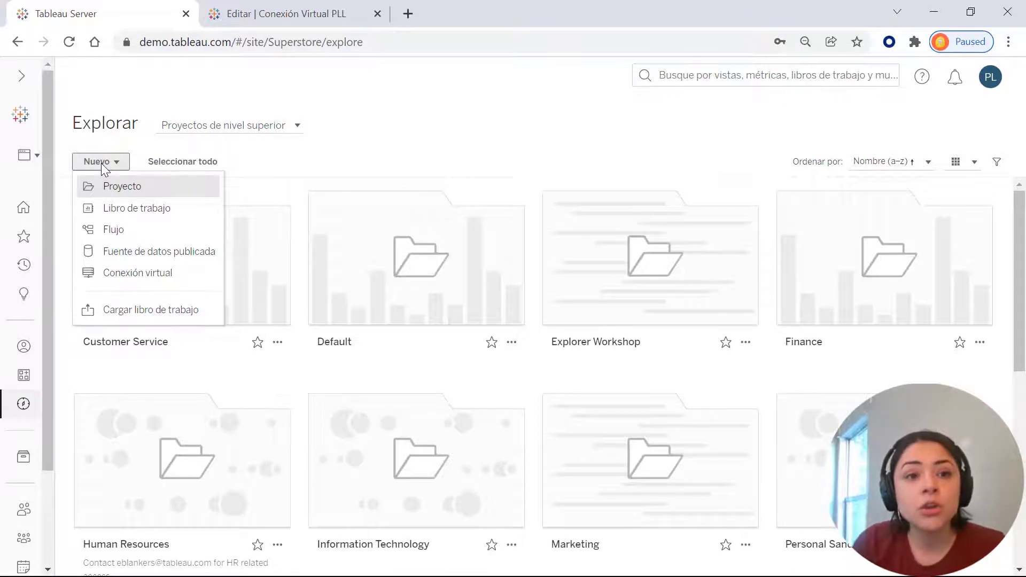
click(141, 251)
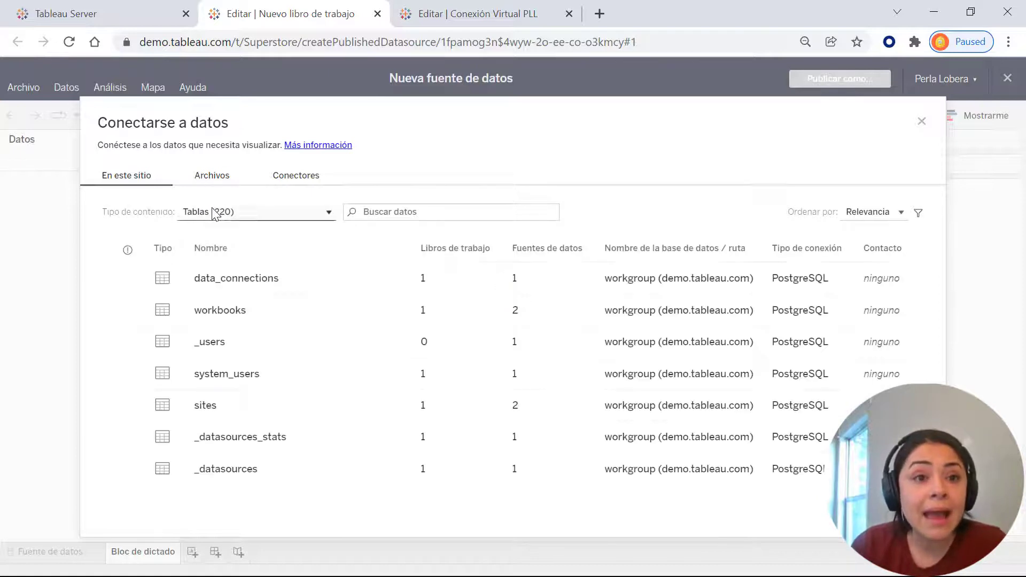
Connect the new data source to the published connection "Conexión Virtual PLL" and add the Superstore_orders table to its canvas.
click(214, 212)
click(218, 234)
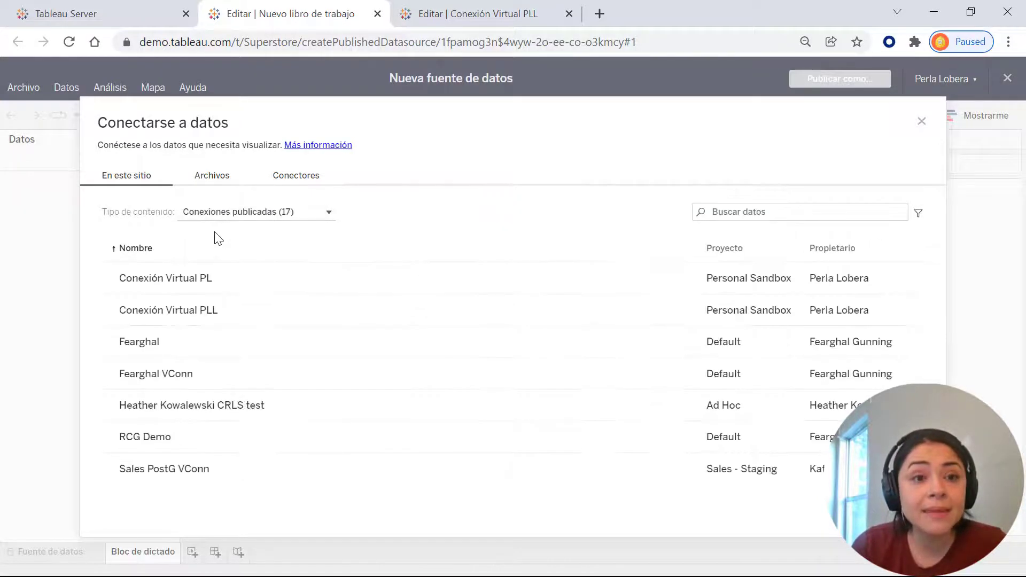
click(169, 314)
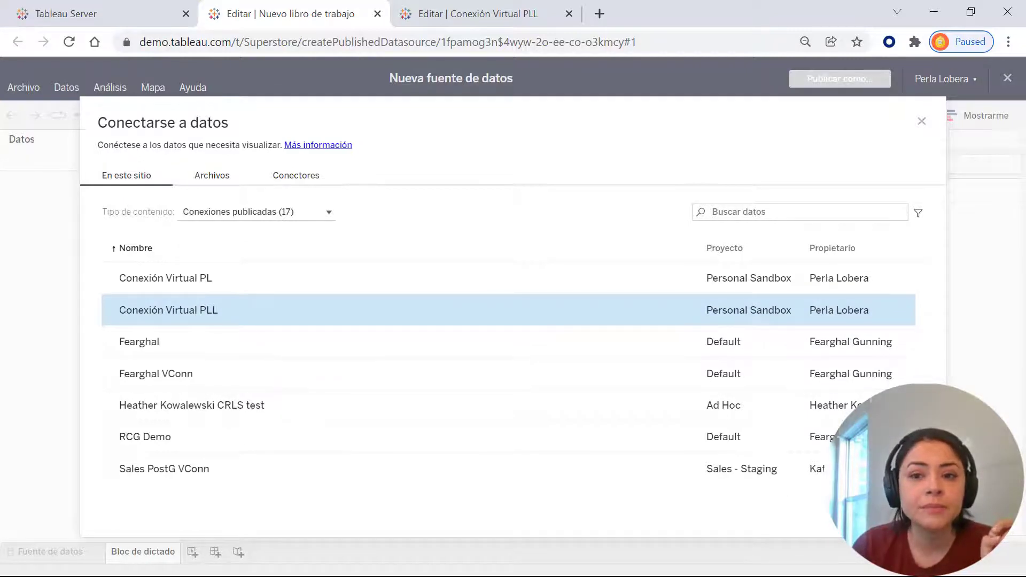
click(899, 514)
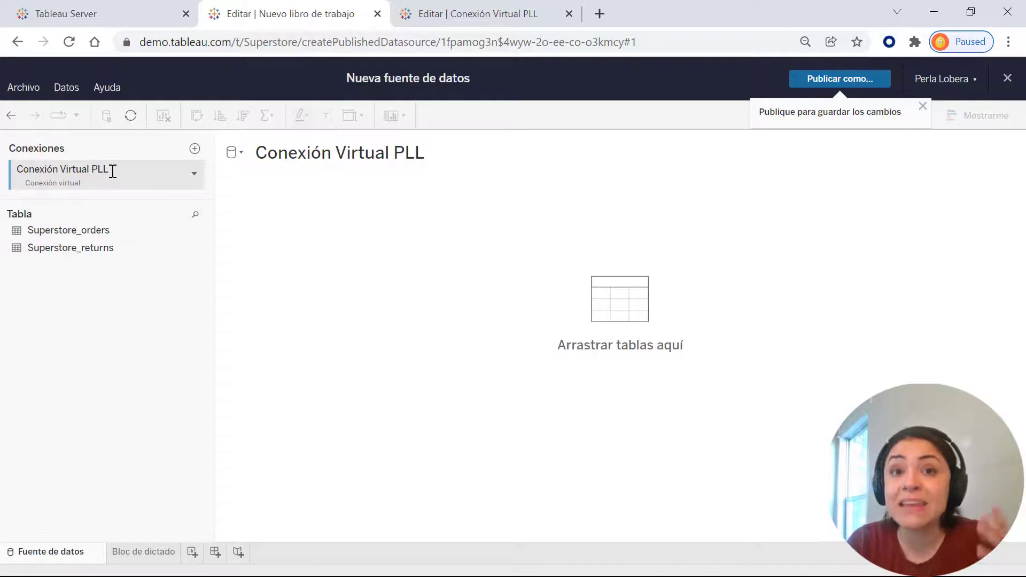
drag(66, 231, 342, 198)
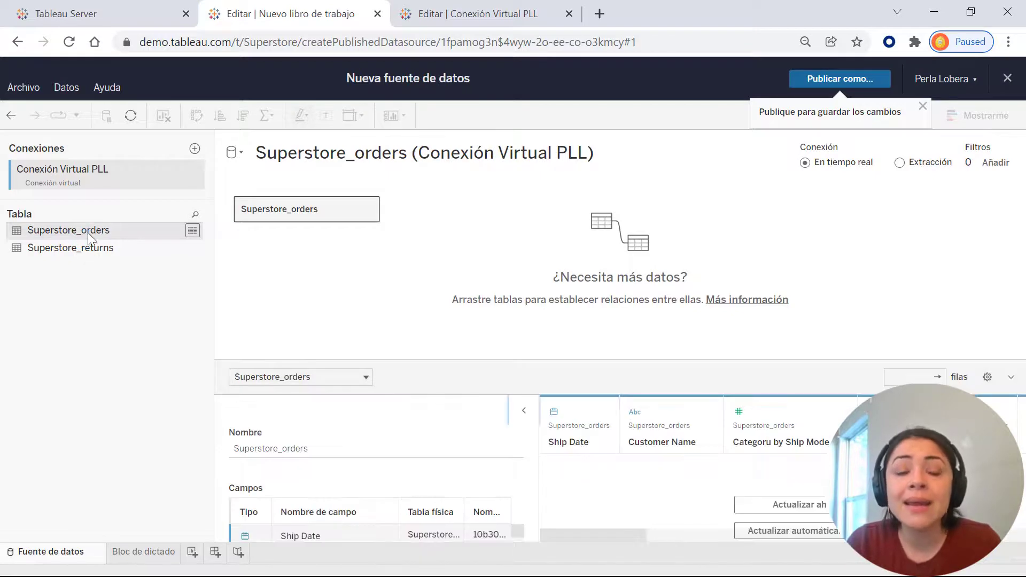
Try to add Superstore_returns inside the Superstore_orders logical table as a left join and look at the join clause fields.
mouse_move(75, 251)
mouse_down()
mouse_move(248, 247)
mouse_move(385, 206)
mouse_move(352, 284)
mouse_move(359, 288)
mouse_move(424, 213)
mouse_move(305, 257)
mouse_move(72, 247)
mouse_up()
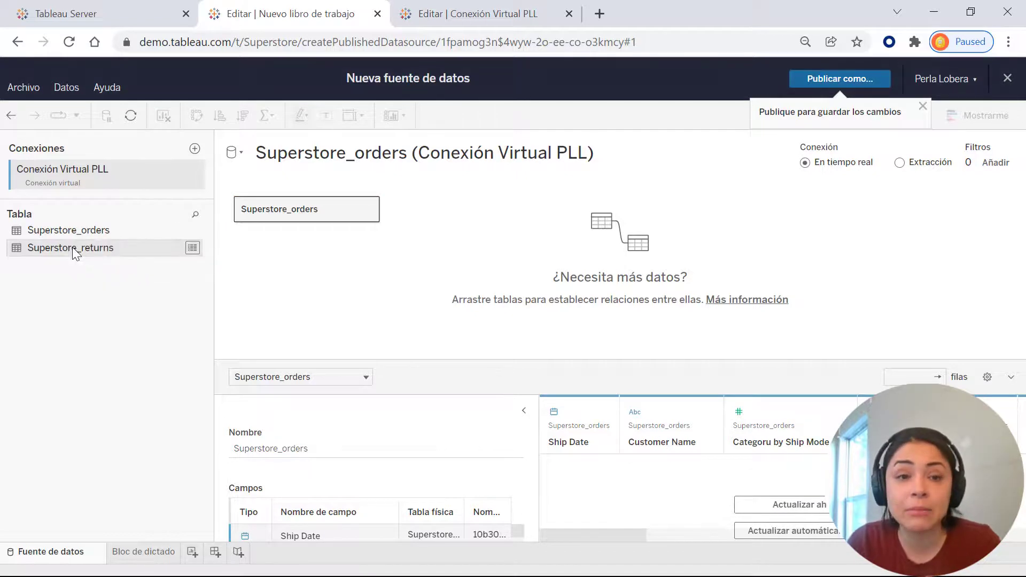
double_click(275, 212)
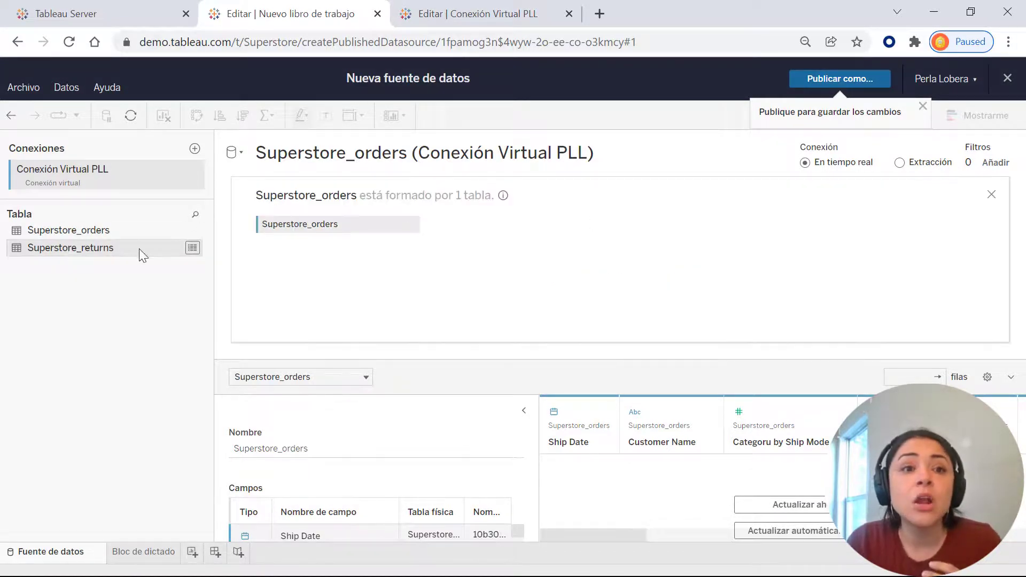
drag(61, 246, 438, 222)
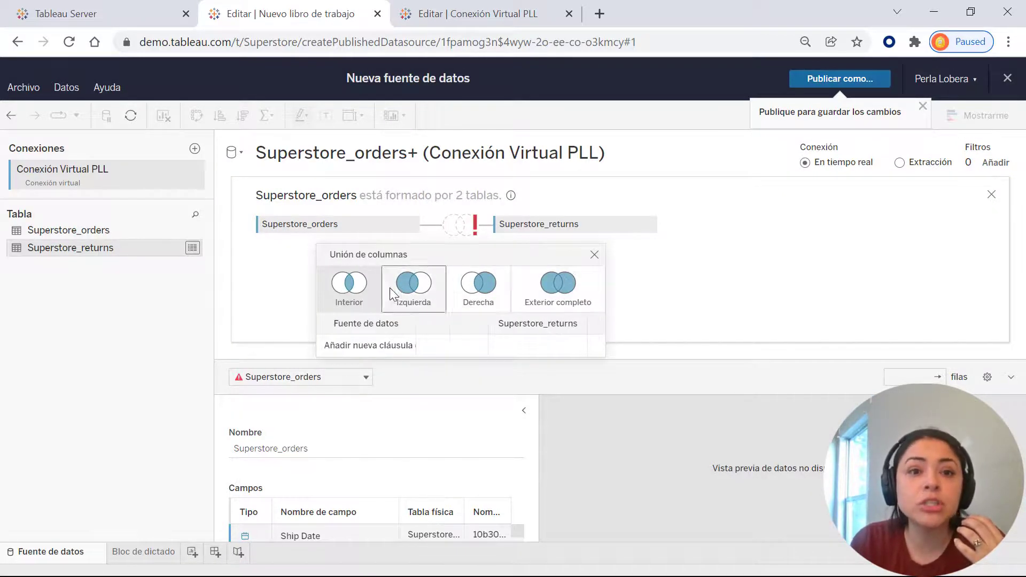
click(421, 290)
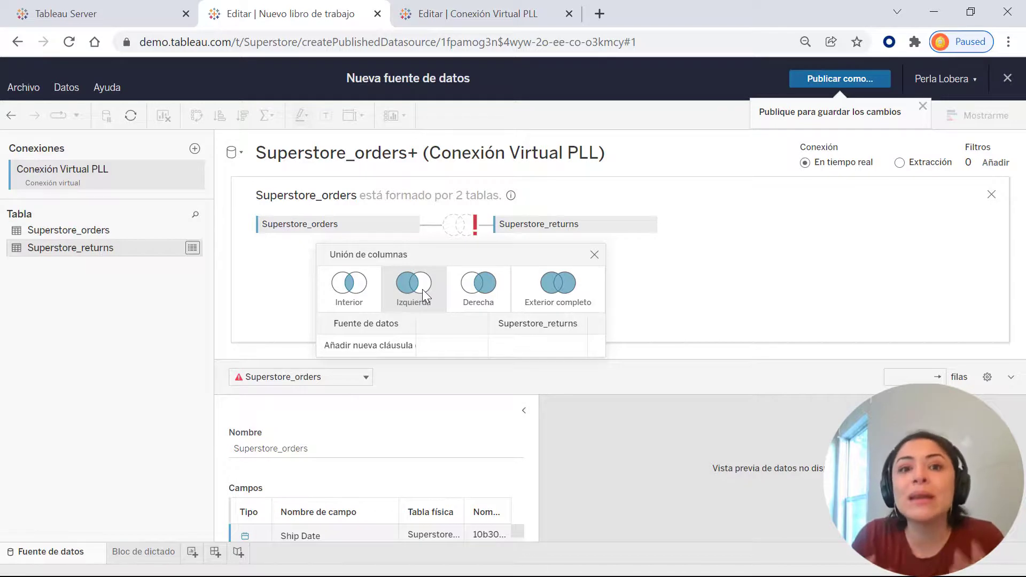
click(422, 289)
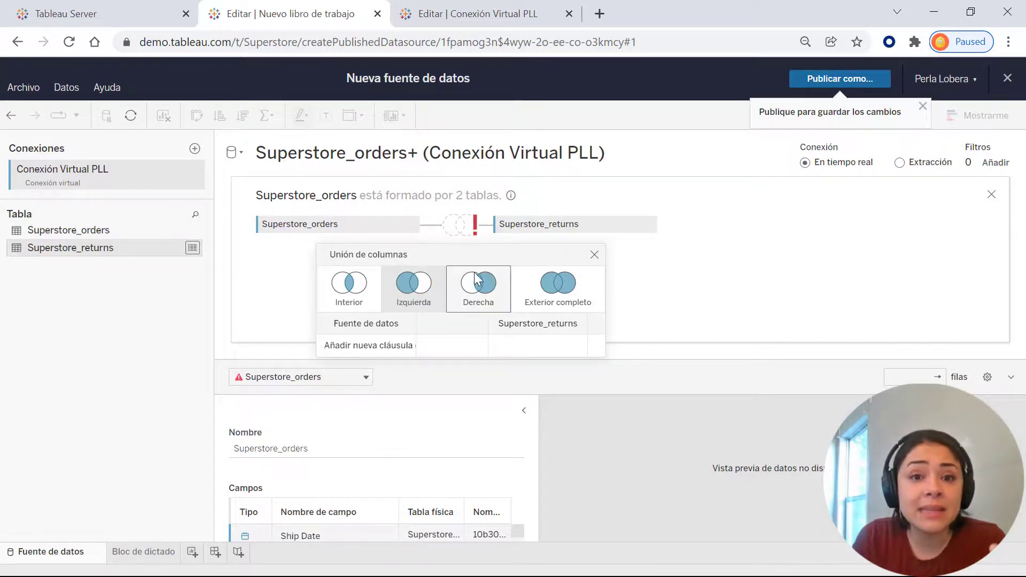
click(374, 351)
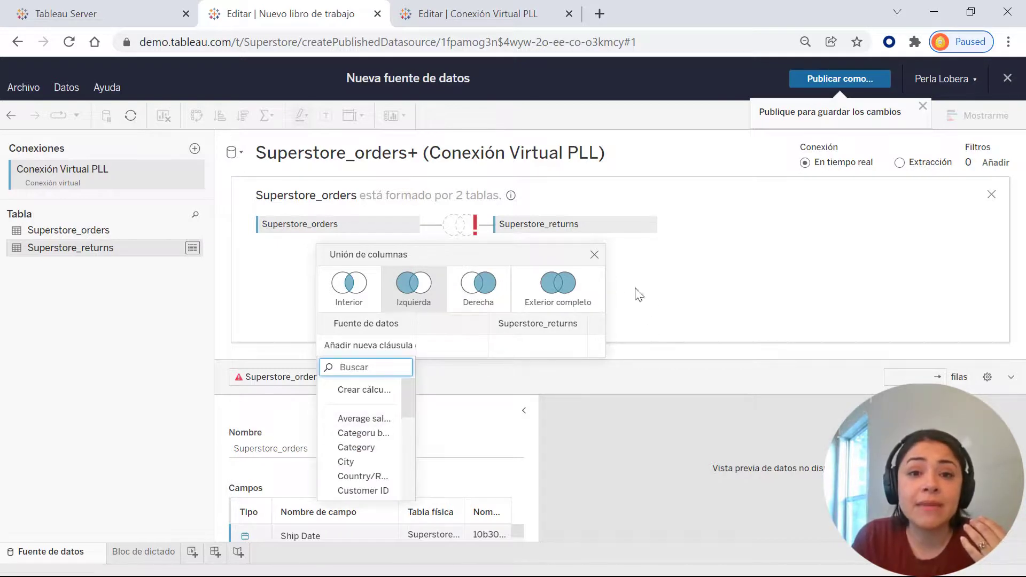
click(594, 256)
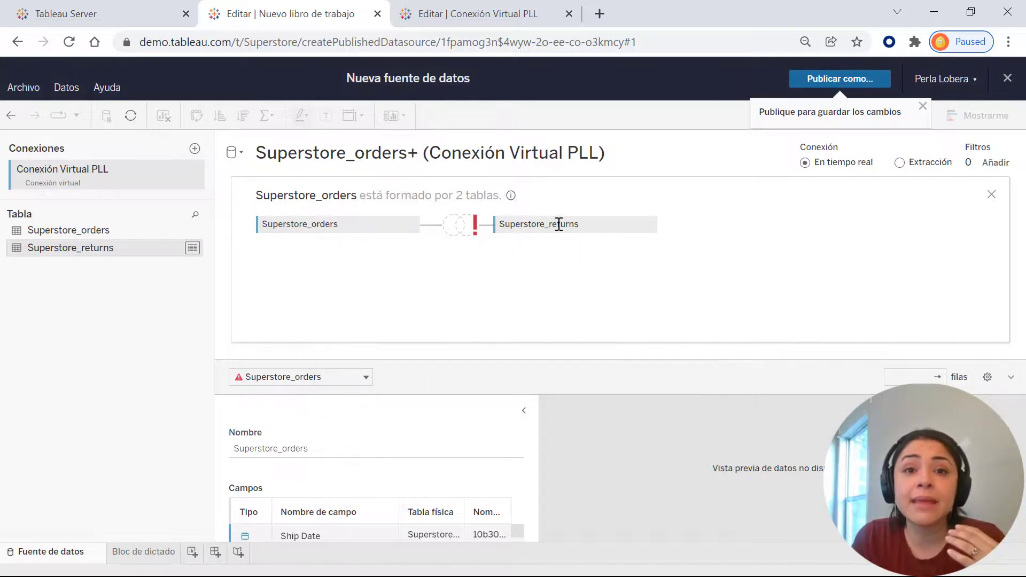
Remove Superstore_returns from the join and leave the physical table view of Superstore_orders.
click(650, 225)
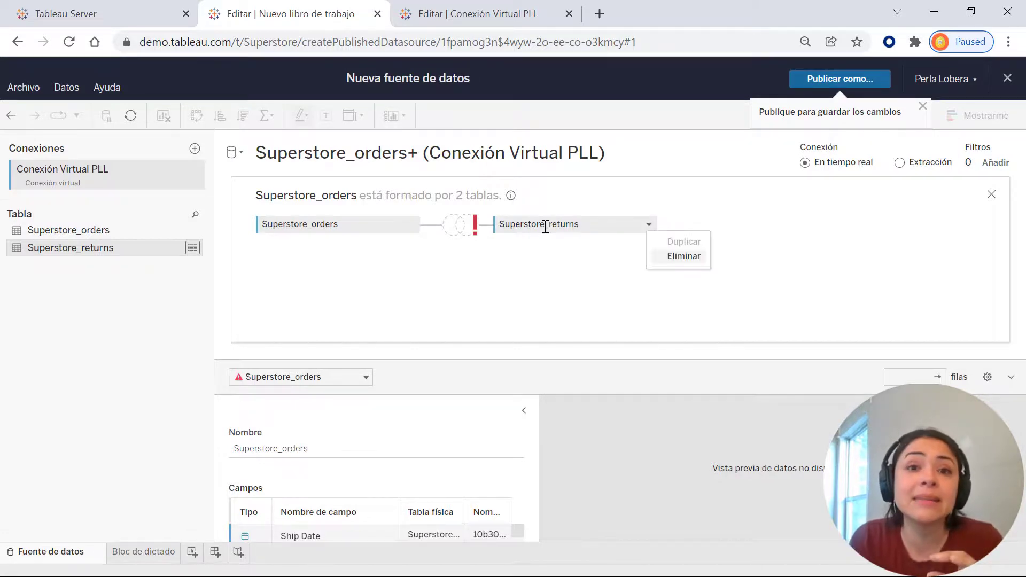
click(665, 255)
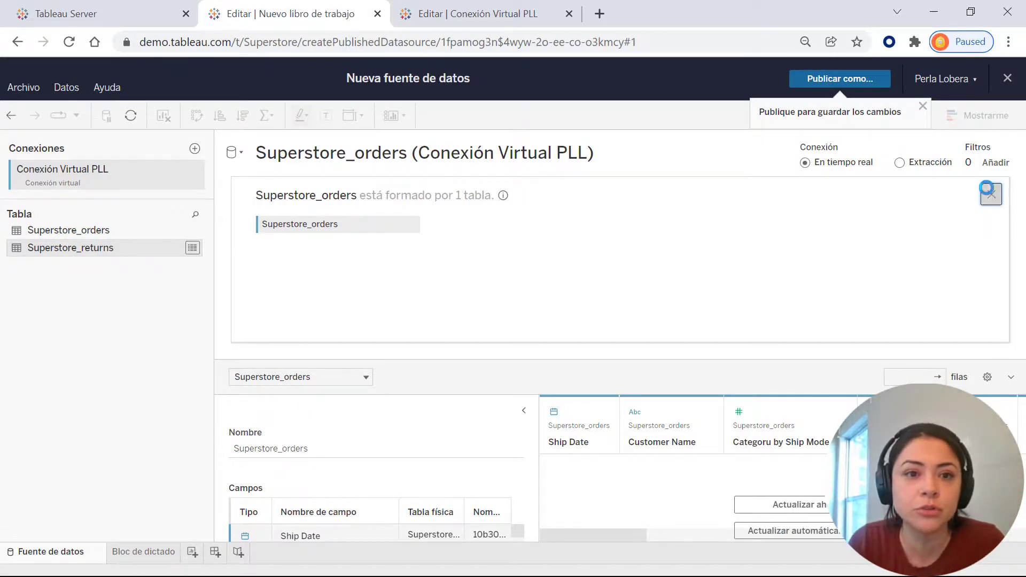
click(990, 194)
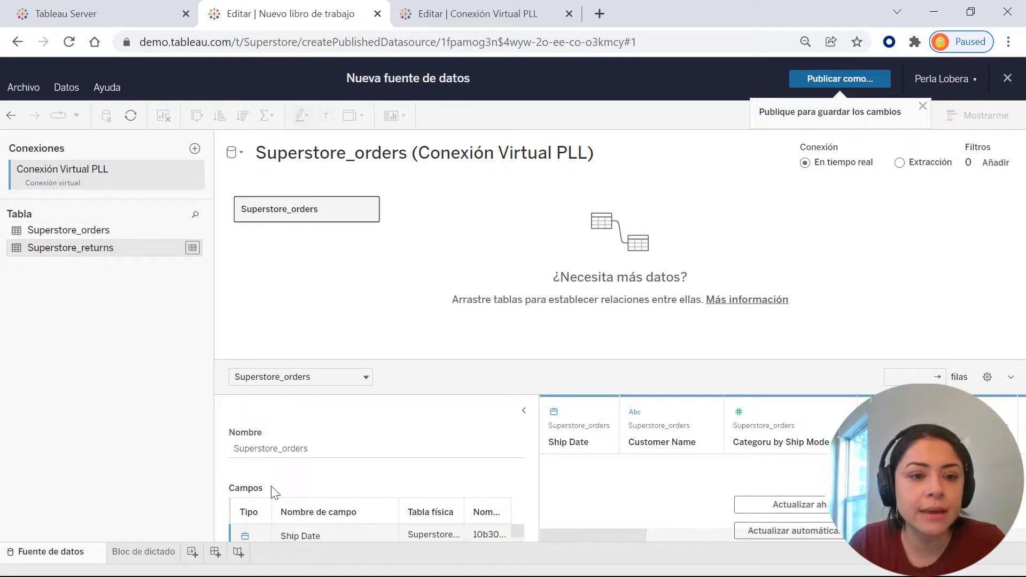
Open the data source's scratchpad sheet to work with the Superstore_orders fields.
click(143, 554)
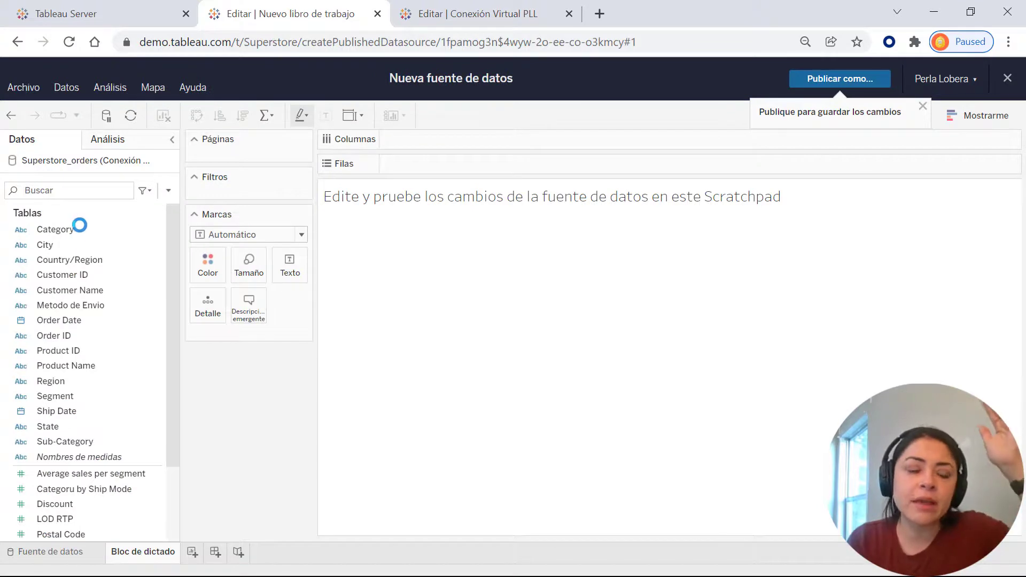